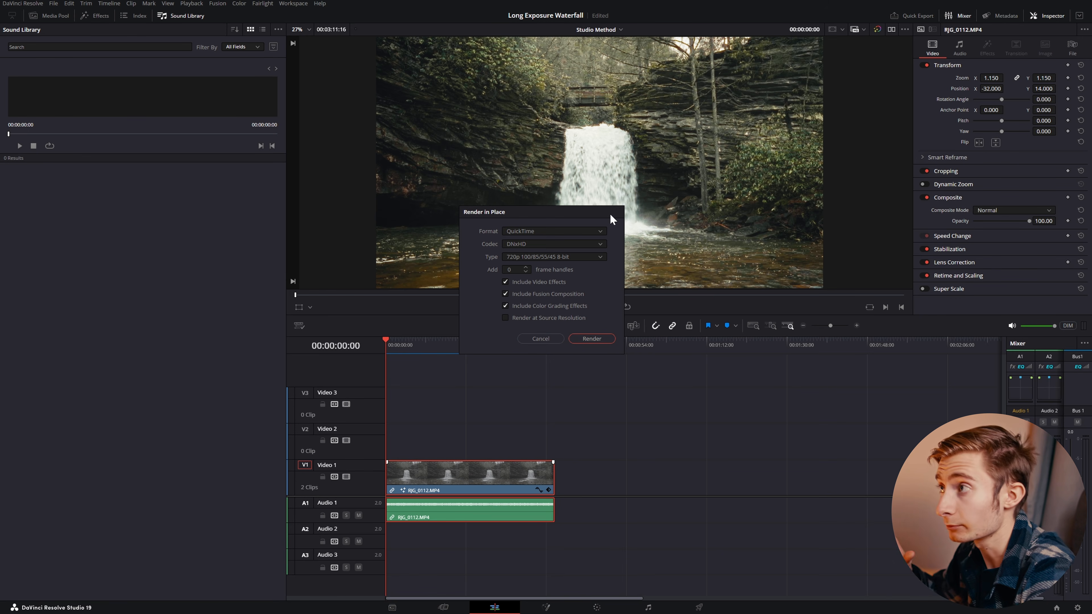
Configure Render in Place with the DNxHR codec, DNxHR HQX 10-bit type and source resolution, and cancel without rendering.
left_click(531, 243)
left_click(516, 264)
left_click(534, 256)
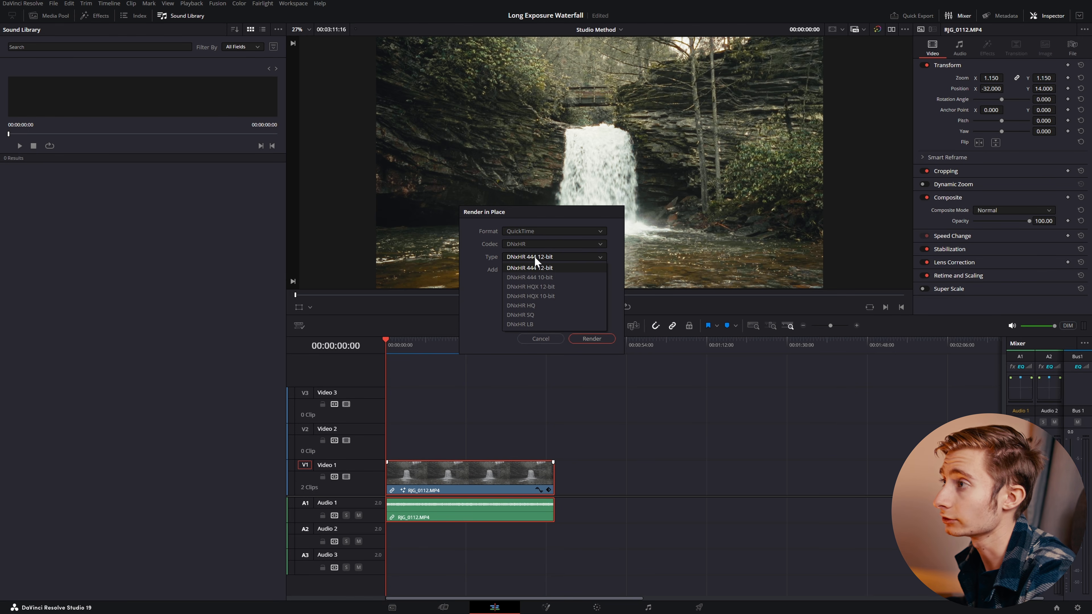
left_click(540, 303)
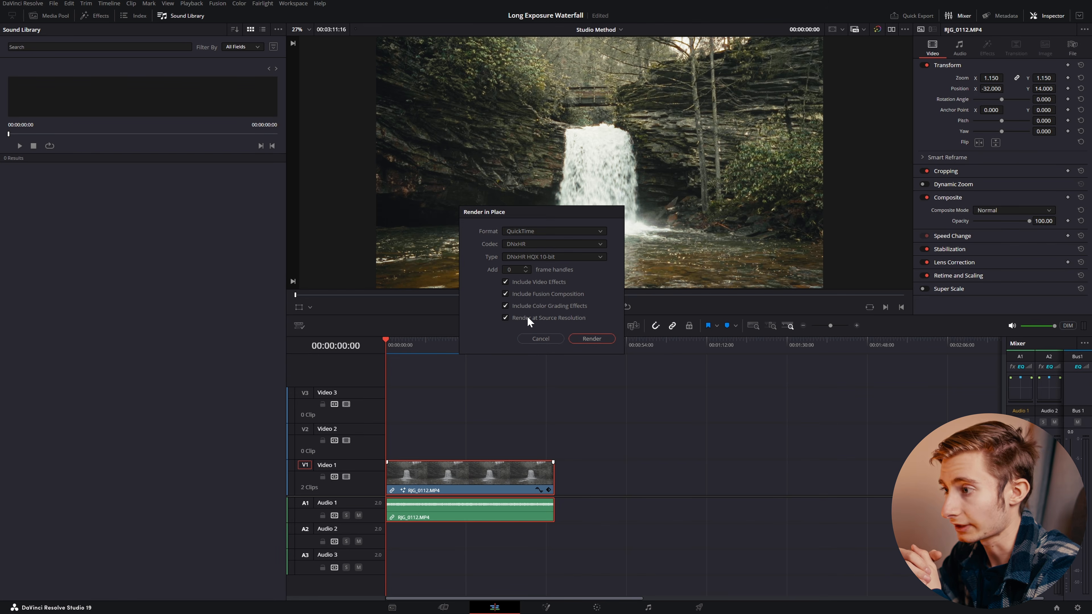
left_click(540, 339)
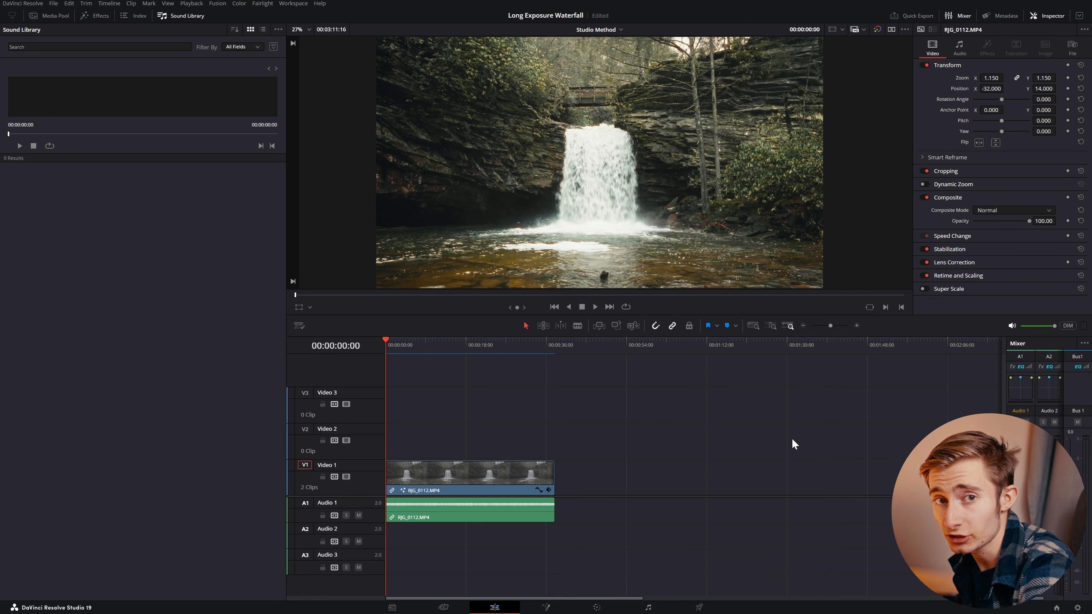
Place the rendered clip RJG_0112.MP4 Render 2.mov on Video 2 directly above the original, and disable the original clip on Video 1.
left_click(825, 325)
left_click_drag(608, 465, 397, 451)
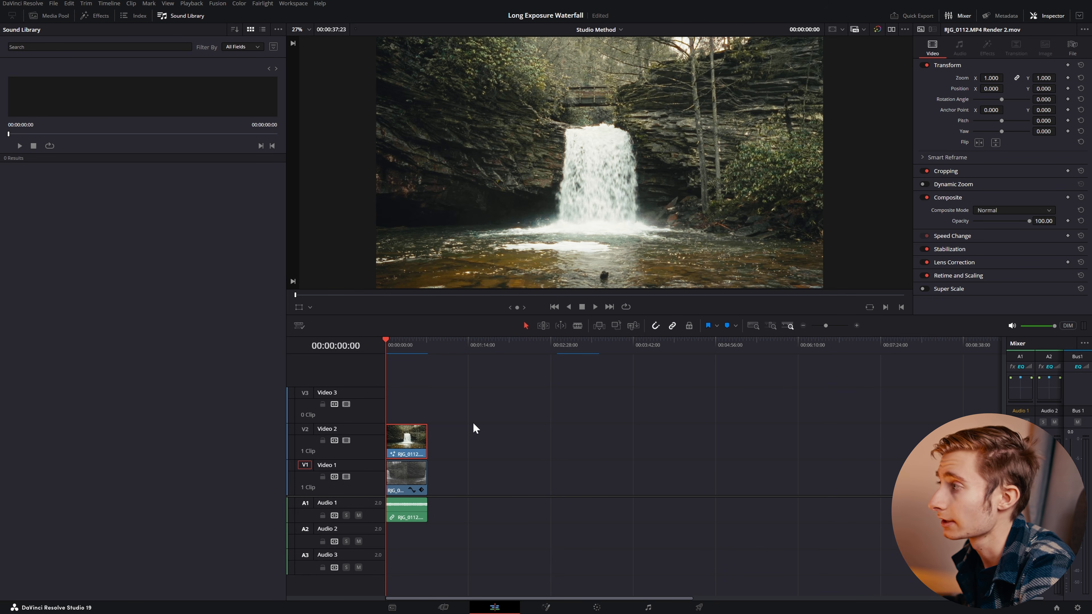
left_click(834, 325)
left_click(560, 490)
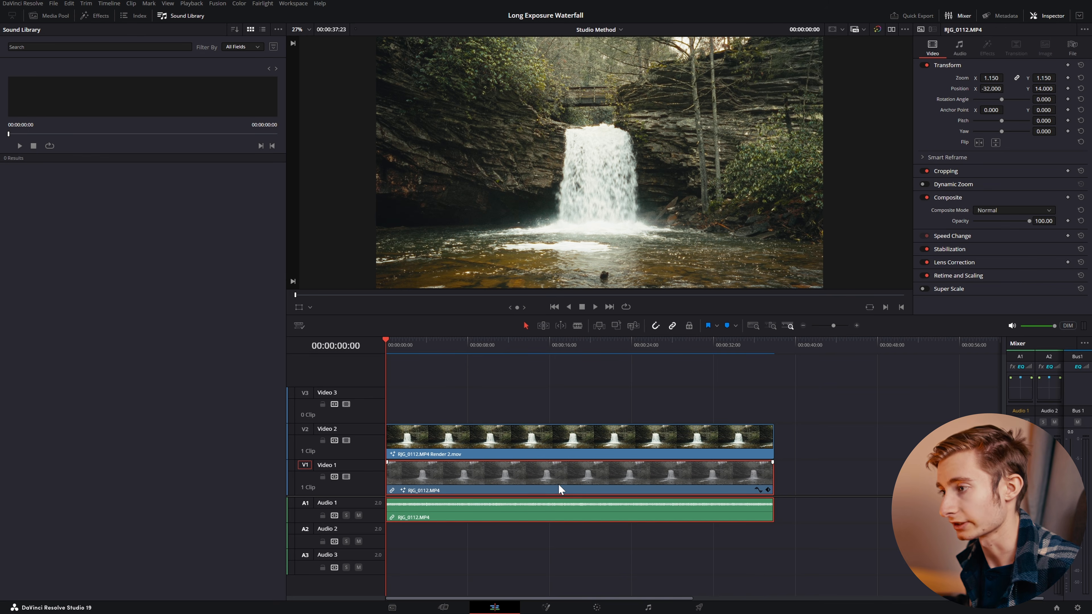
key("d")
left_click(709, 381)
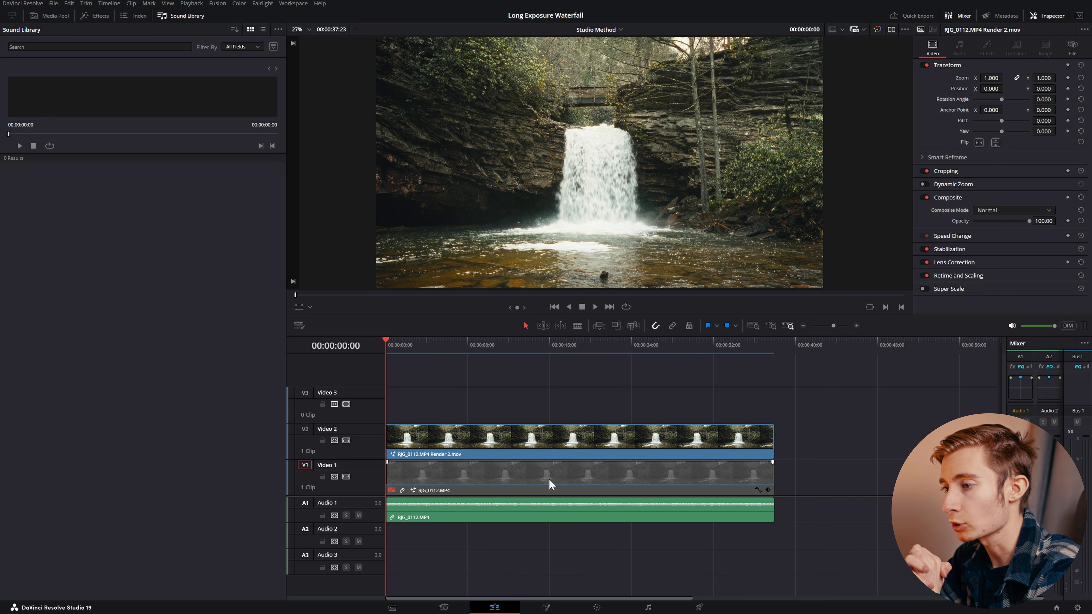
Open the rendered clip from Video 2 in Fusion and shift its MediaIn1 and MediaOut1 nodes slightly.
left_click(532, 451)
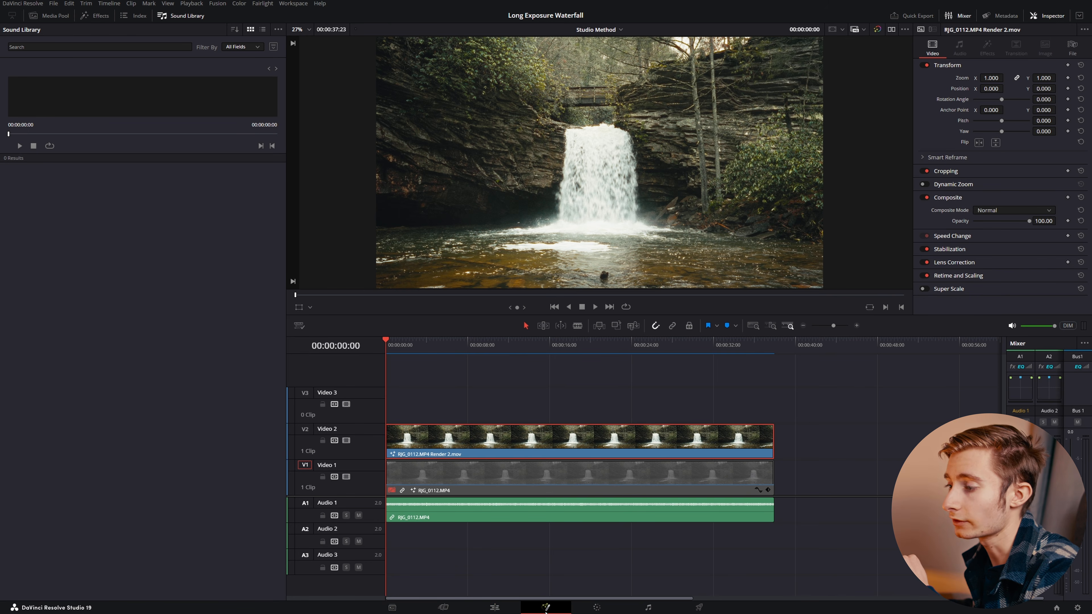
left_click(546, 607)
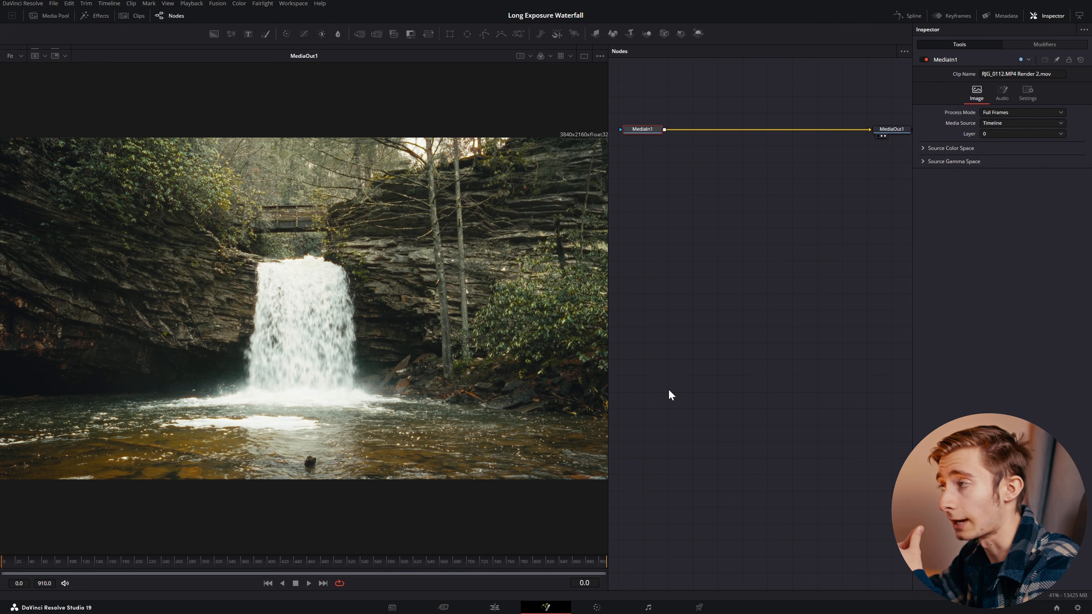
left_click_drag(650, 128, 641, 125)
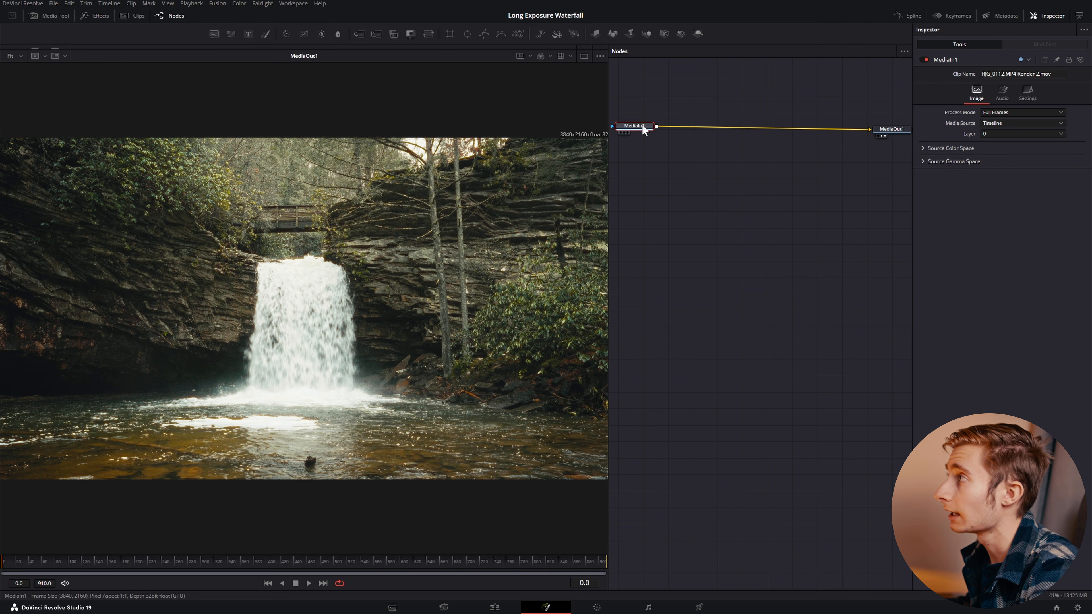
left_click_drag(896, 134, 889, 132)
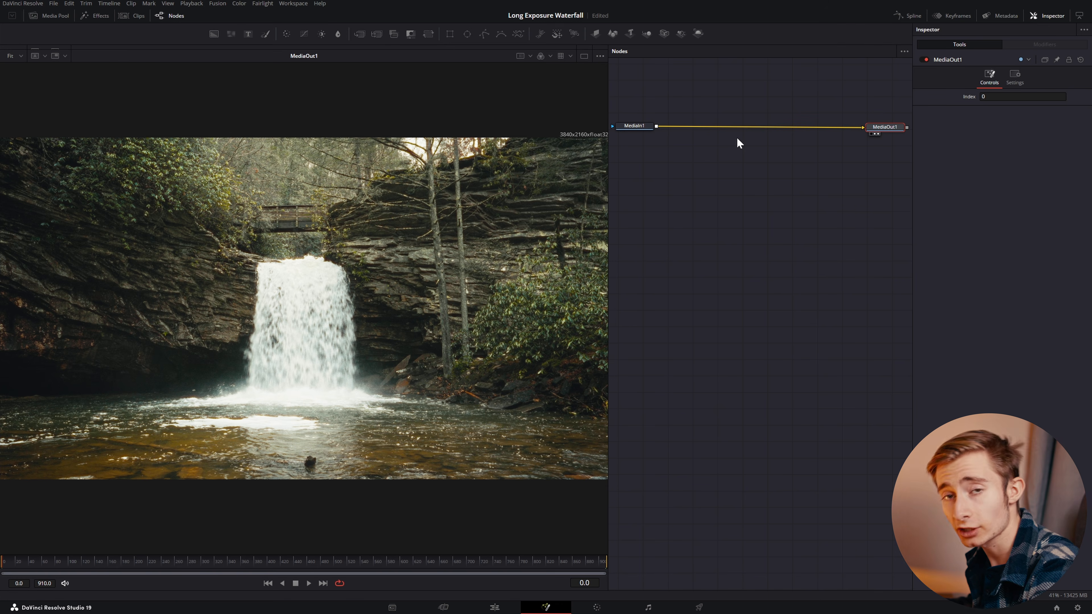
left_click(635, 125)
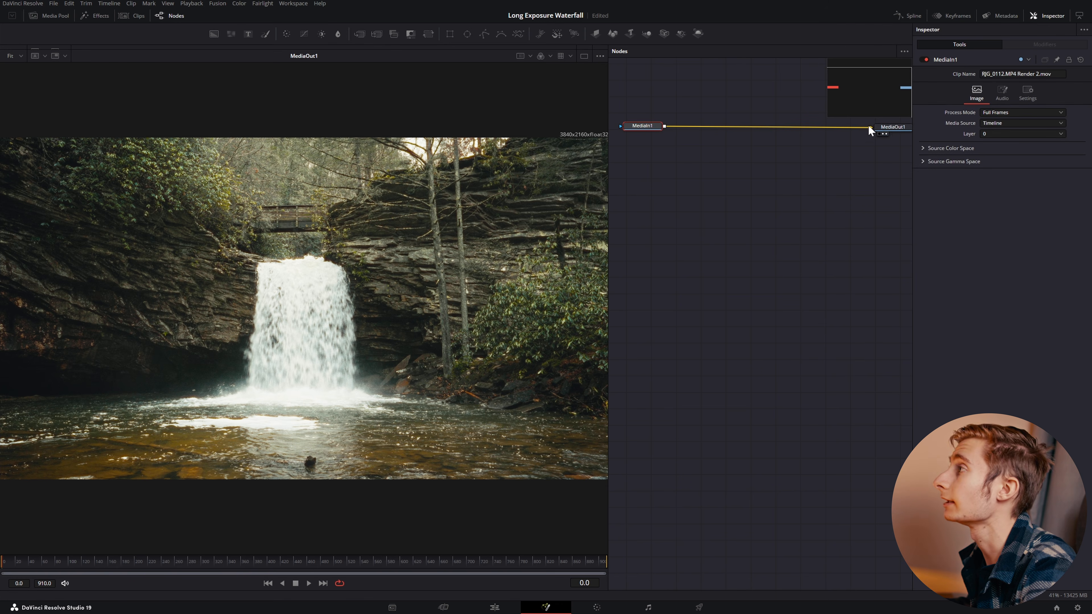
left_click(897, 130)
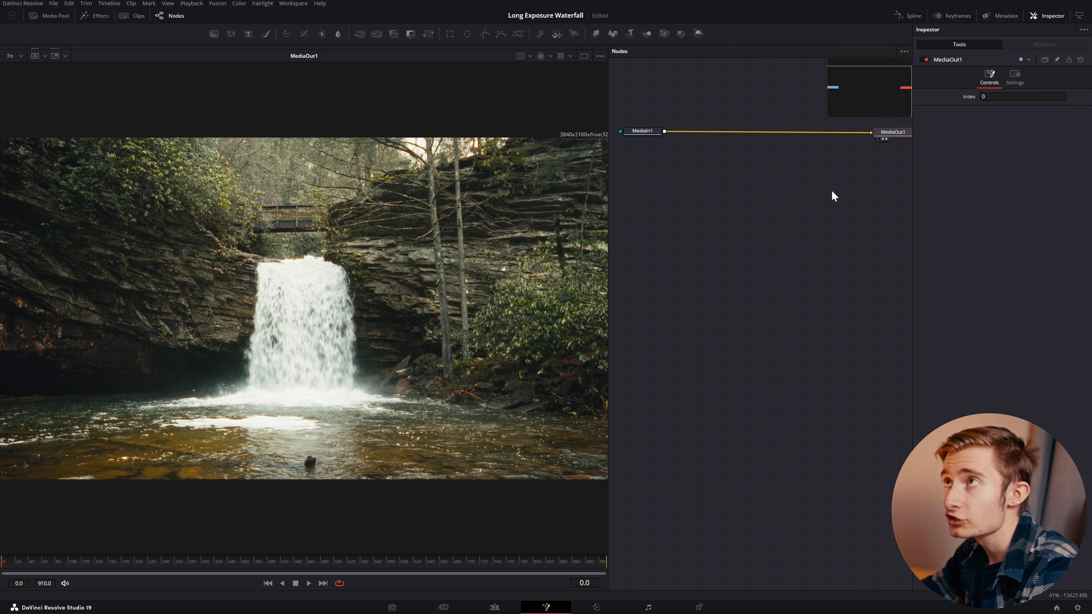
Apply a Fusion layout preset that places the node graph beside the viewer.
left_click(290, 5)
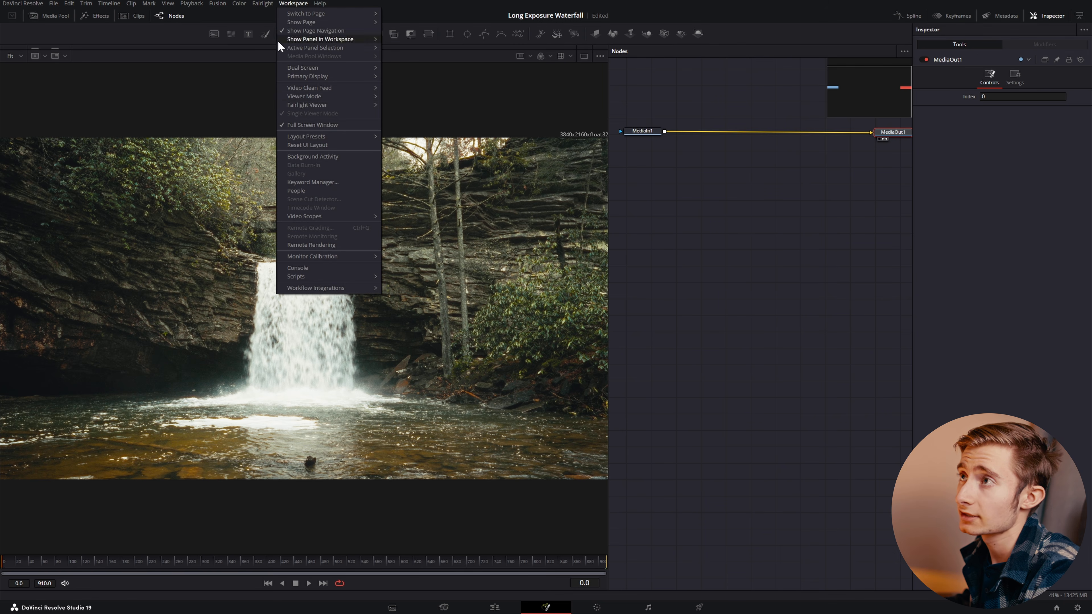
mouse_move(316, 137)
mouse_move(440, 170)
left_click(492, 176)
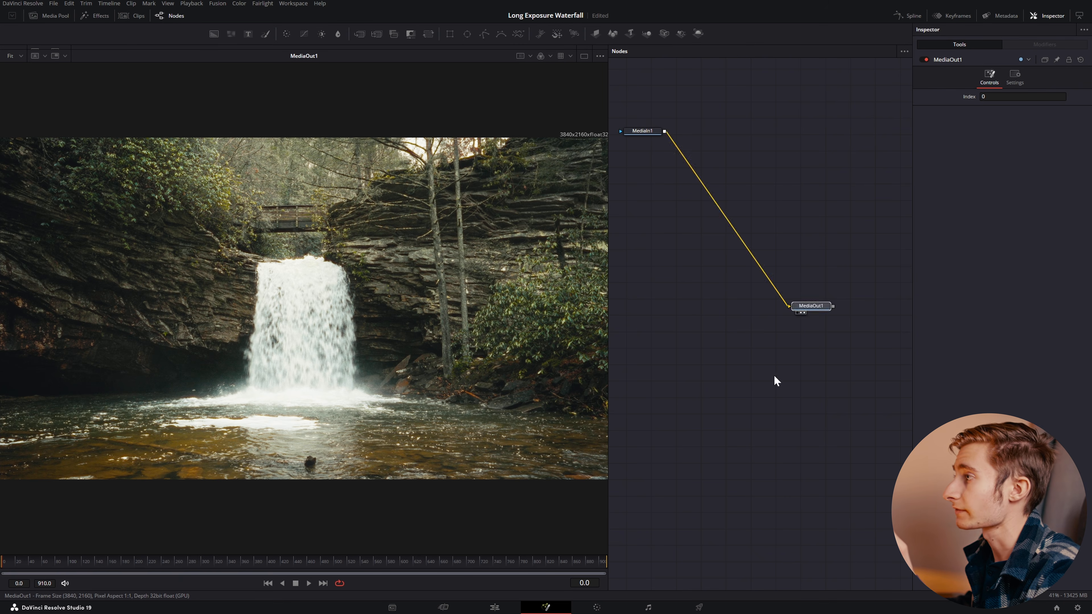
Arrange the nodes vertically with MediaIn1 above MediaOut1 and line up all tools to the grid.
left_click_drag(645, 133, 777, 130)
right_click(800, 138)
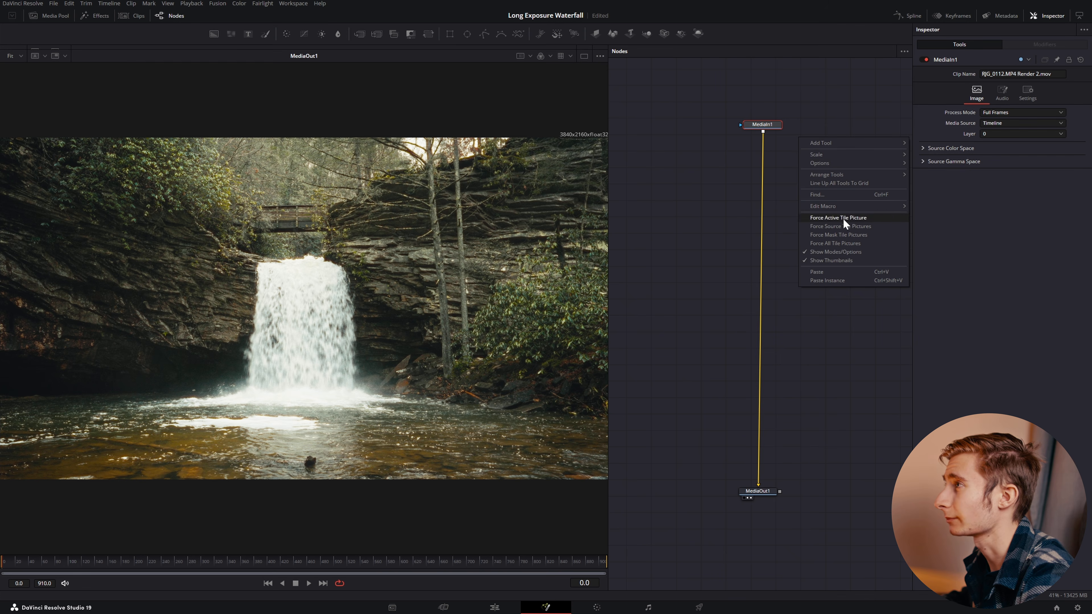
left_click(838, 183)
Insert a Motion Trails node after MediaIn1 and position it about midway between MediaIn1 and MediaOut1.
left_click(751, 117)
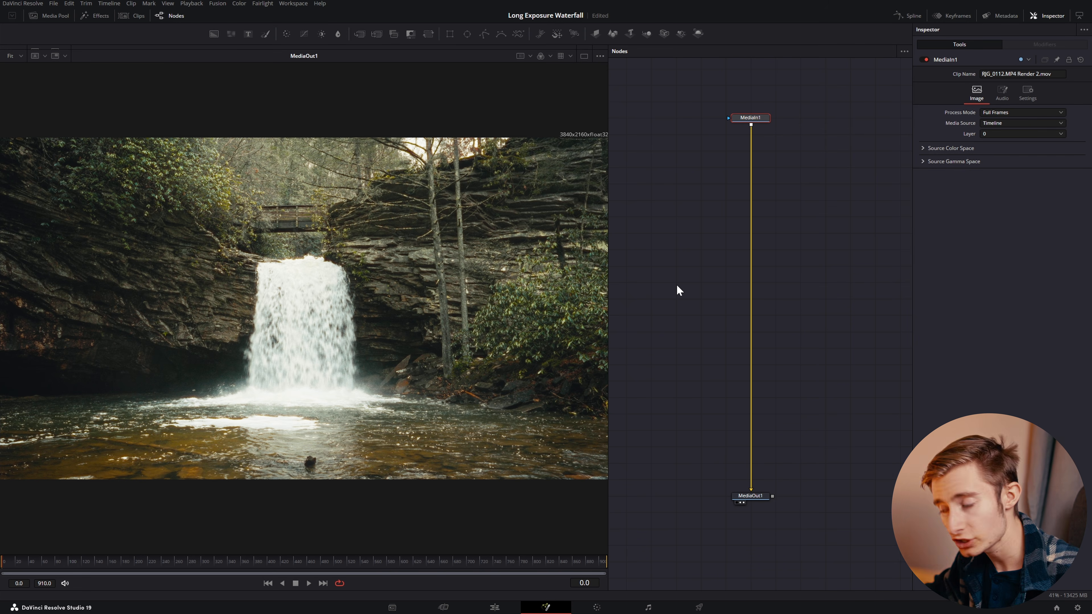
key("shift+space")
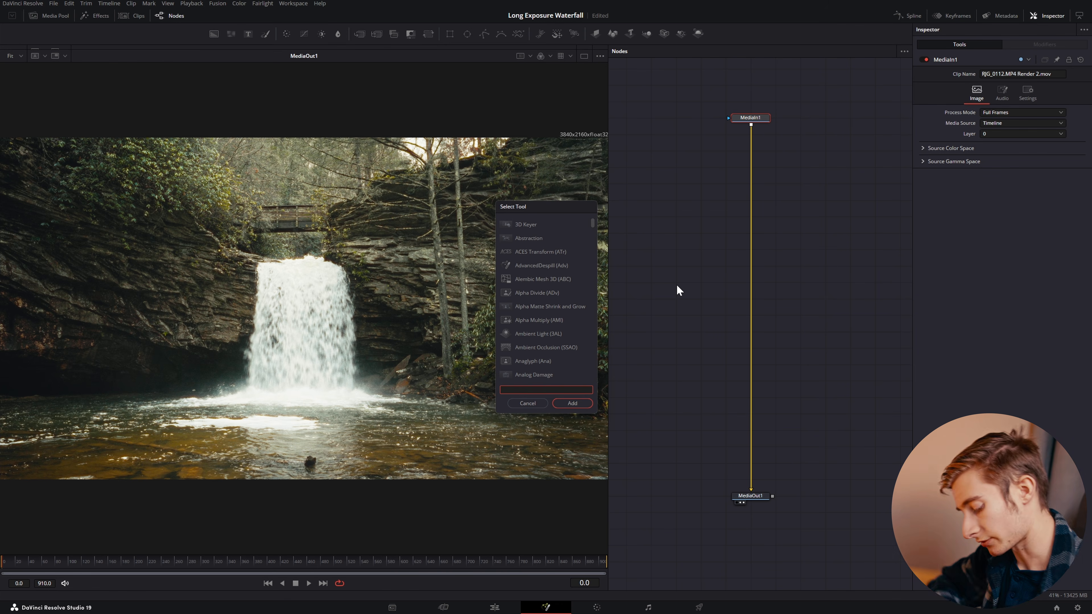
type("Motion")
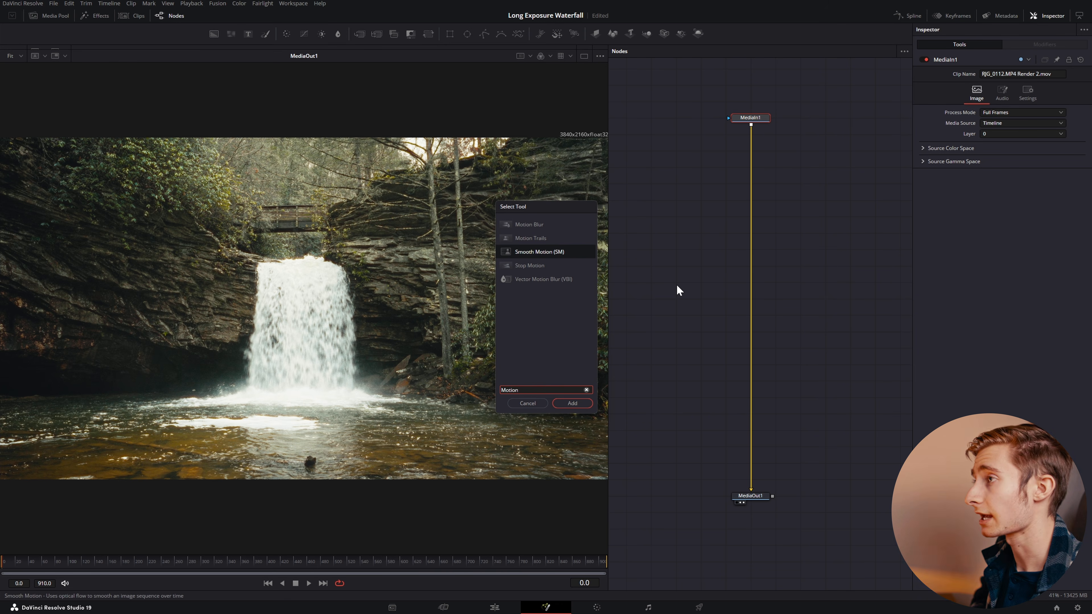
key("Up")
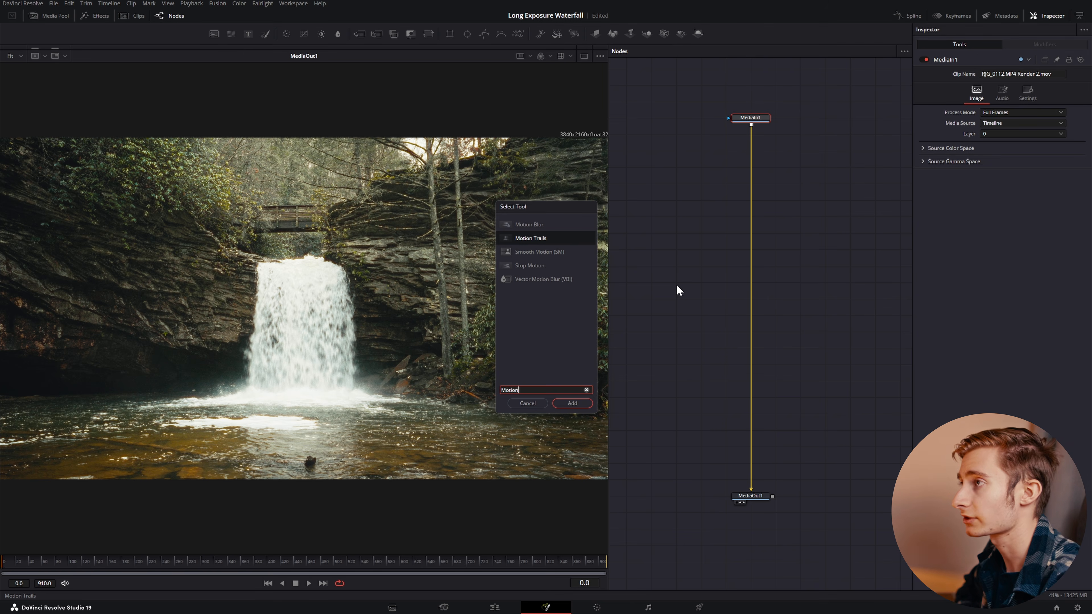
key("Return")
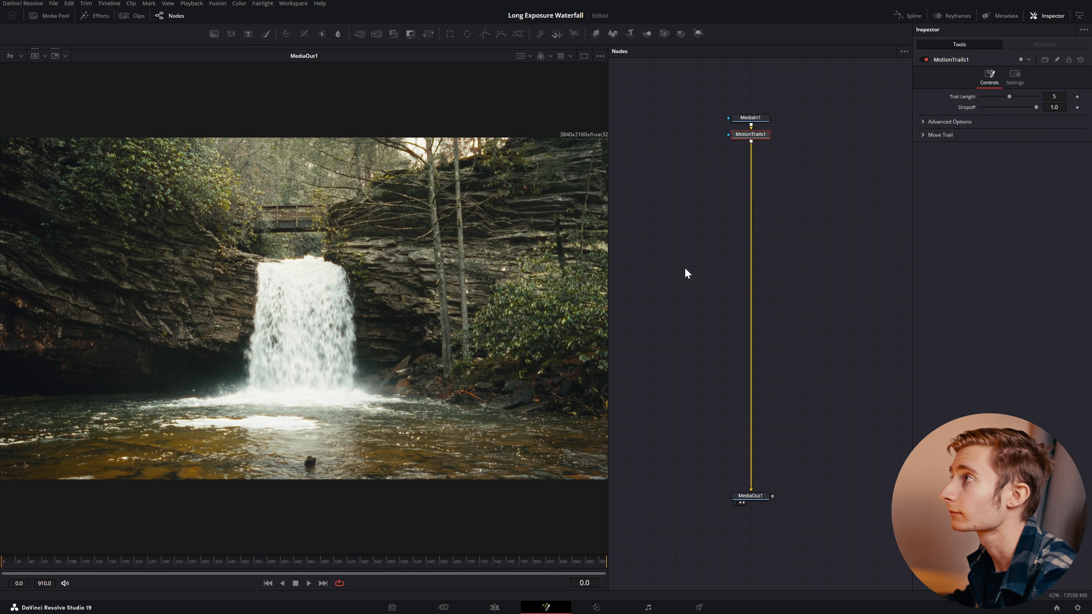
left_click_drag(750, 136, 750, 297)
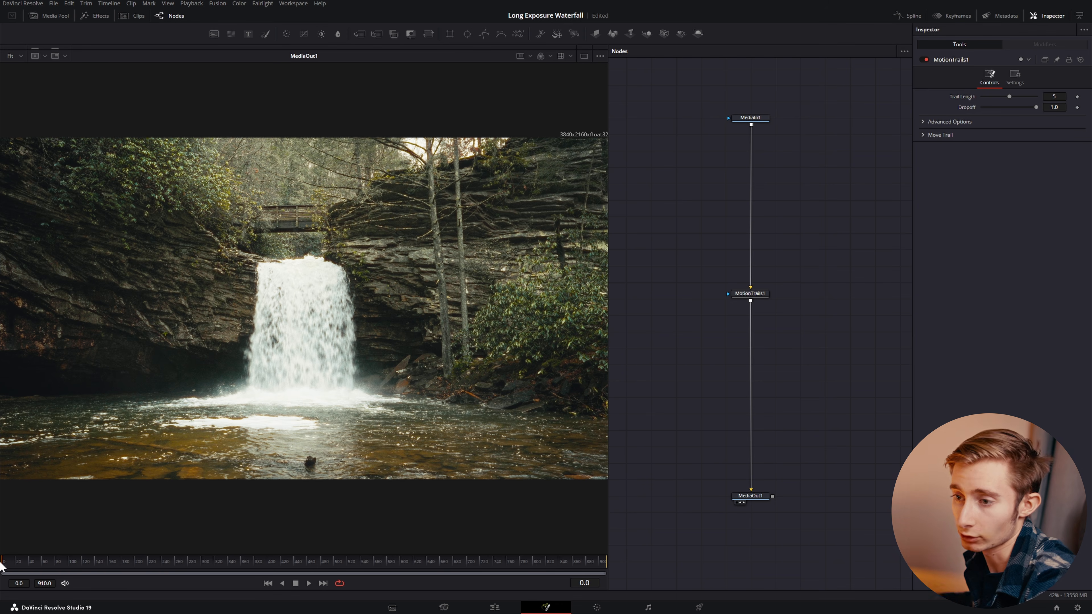
Go to frame 80 and set the Motion Trails trail length to 50.
left_click(57, 564)
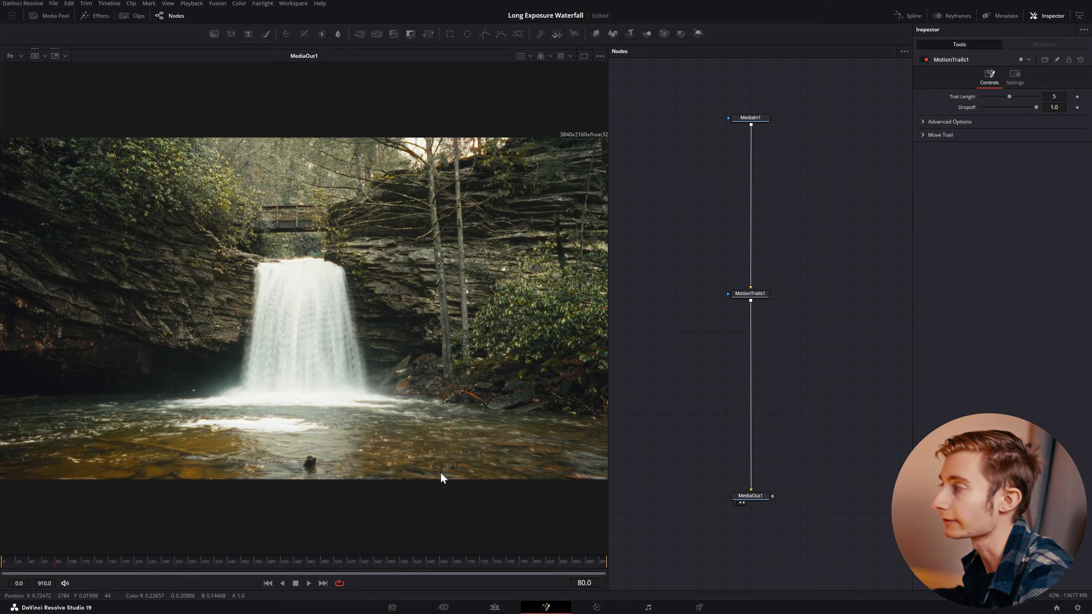
scroll(306, 348, "up", 10)
scroll(305, 348, "down", 10)
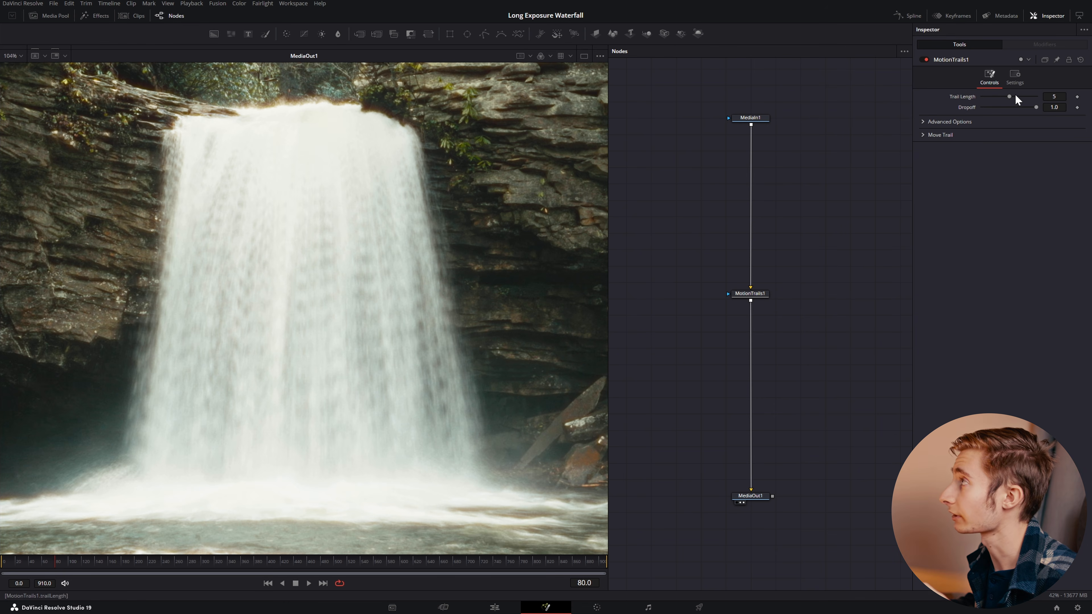
left_click_drag(1009, 97, 1074, 99)
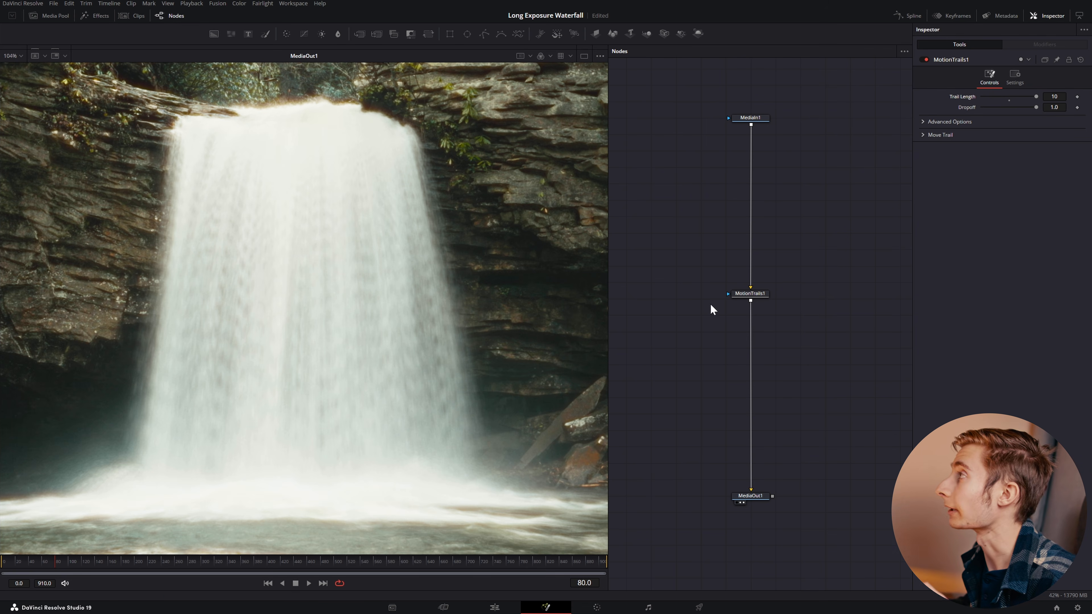
left_click(1054, 97)
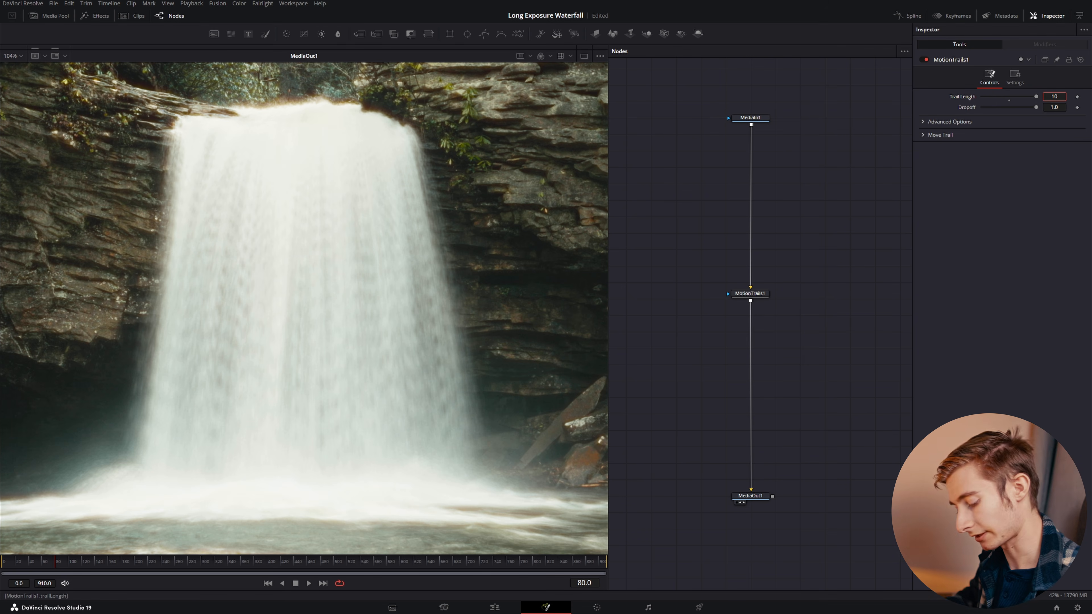
key("ctrl+a")
type("50")
key("Return")
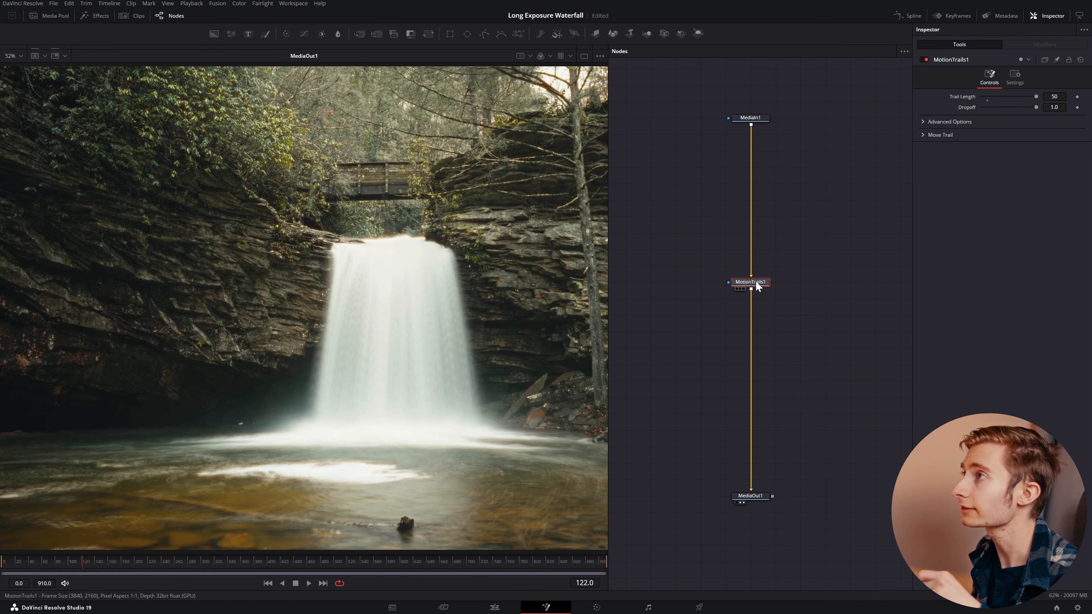
Add a Polygon mask to the MotionTrails1 node and place the mask node beside it.
scroll(372, 325, "down", 3)
scroll(415, 308, "up", 2)
left_click_drag(415, 304, 353, 312)
scroll(113, 380, "down", 2)
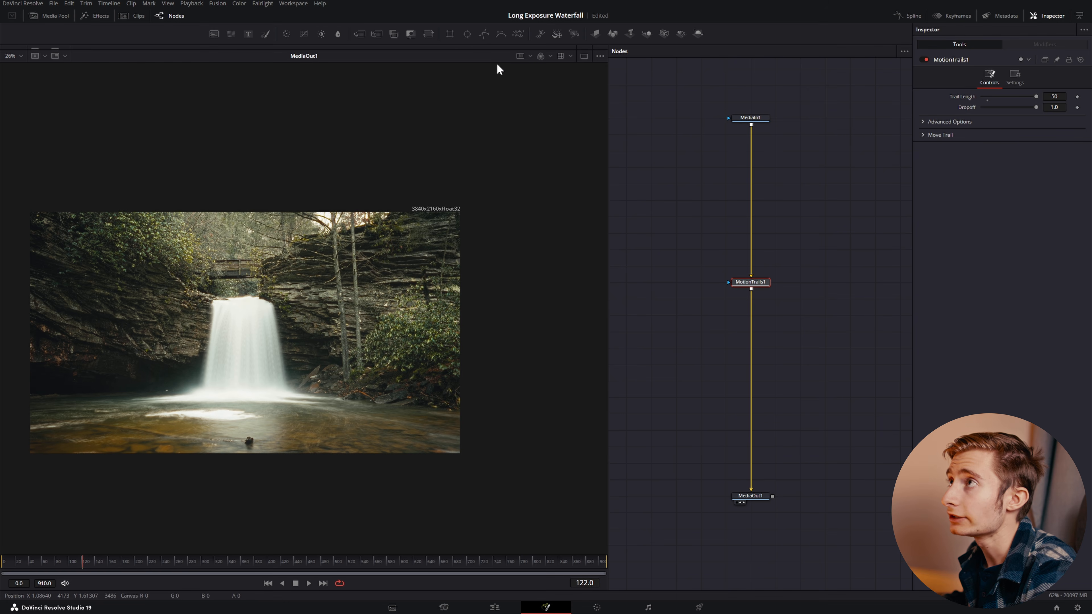
left_click(484, 34)
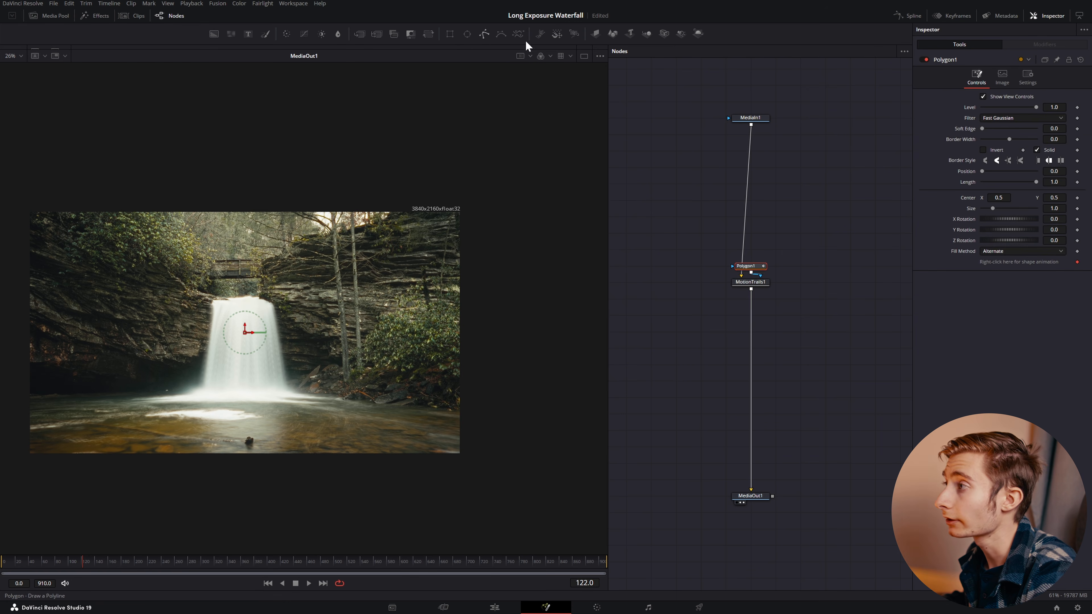
left_click_drag(757, 267, 838, 292)
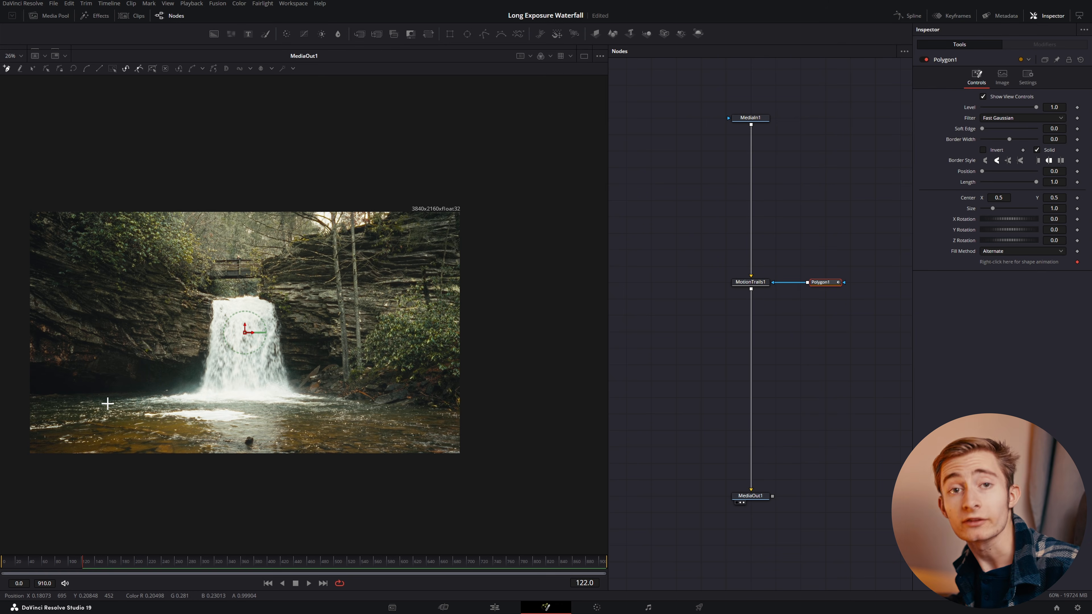
Draw a closed polygon mask around the waterfall and the pool below it, extending past the image's side and bottom edges.
left_click(291, 353)
left_click(285, 315)
left_click(269, 294)
left_click(228, 293)
left_click(208, 297)
left_click(199, 355)
left_click(189, 375)
left_click(167, 388)
left_click(133, 388)
left_click(34, 388)
left_click(13, 389)
left_click(12, 461)
left_click(447, 483)
left_click(493, 469)
left_click(492, 396)
left_click(467, 393)
left_click(437, 394)
left_click(373, 393)
left_click(338, 386)
left_click(300, 377)
left_click(290, 353)
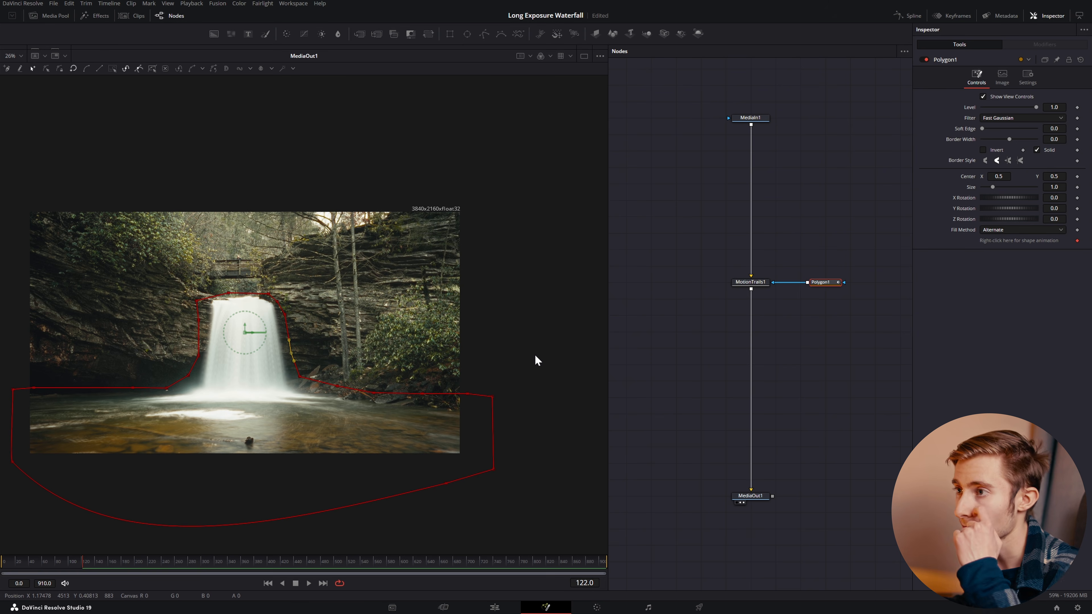
Check the bridge area outside the mask and slightly increase the polygon mask's soft edge.
scroll(210, 241, "up", 6)
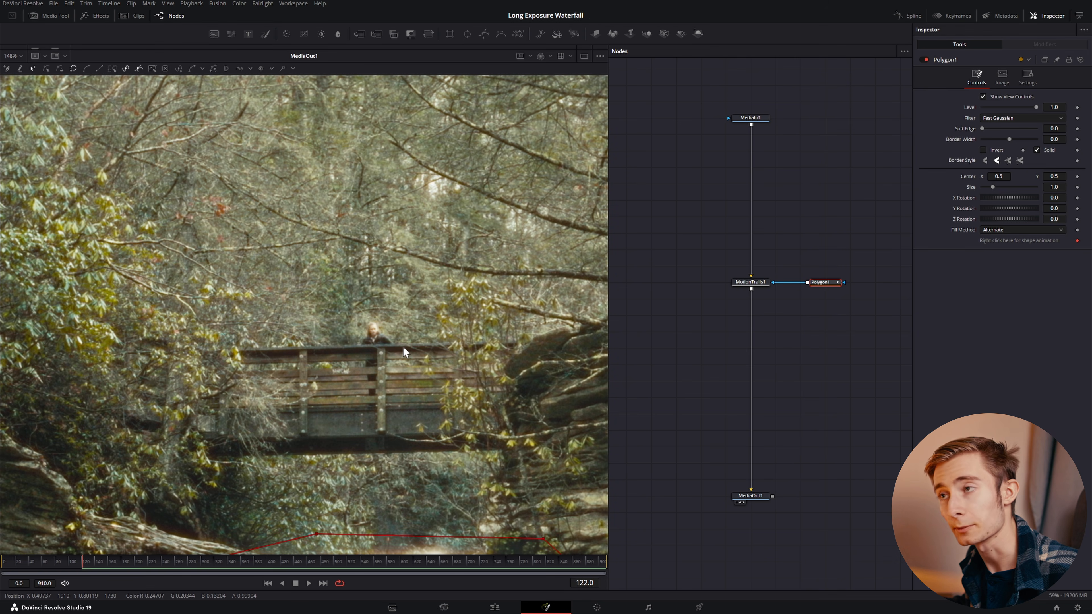
scroll(403, 347, "down", 5)
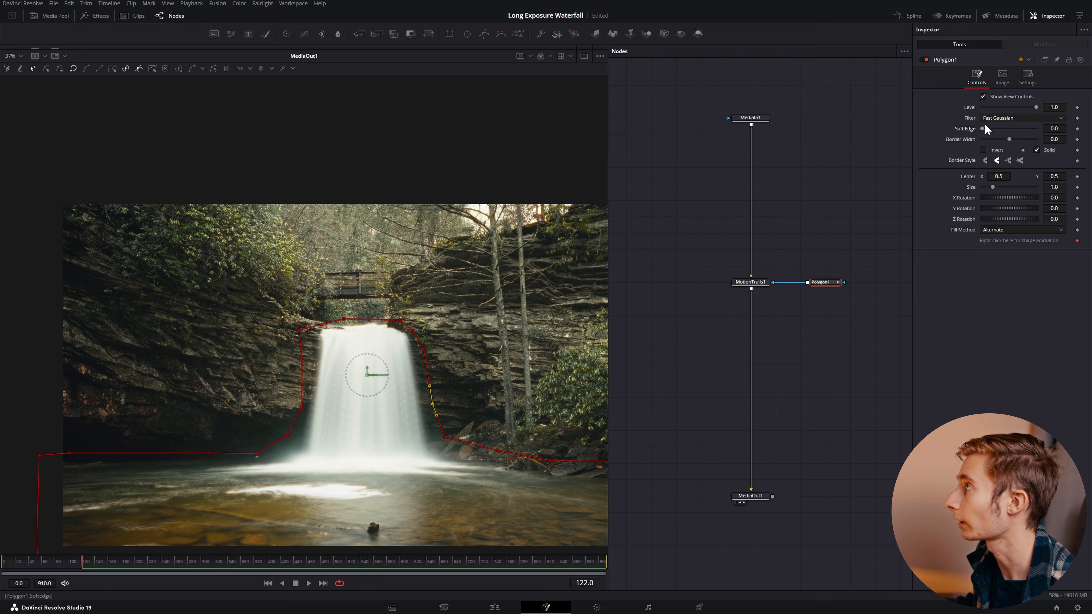
left_click_drag(980, 129, 982, 128)
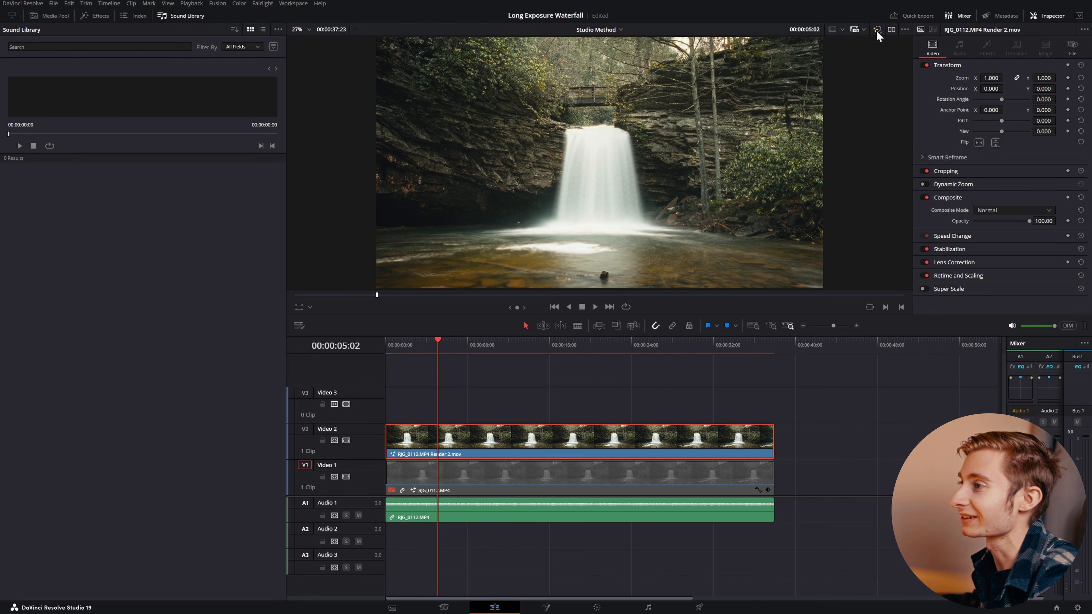
Deselect the rendered clip in the edit timeline and save the project.
left_click(670, 385)
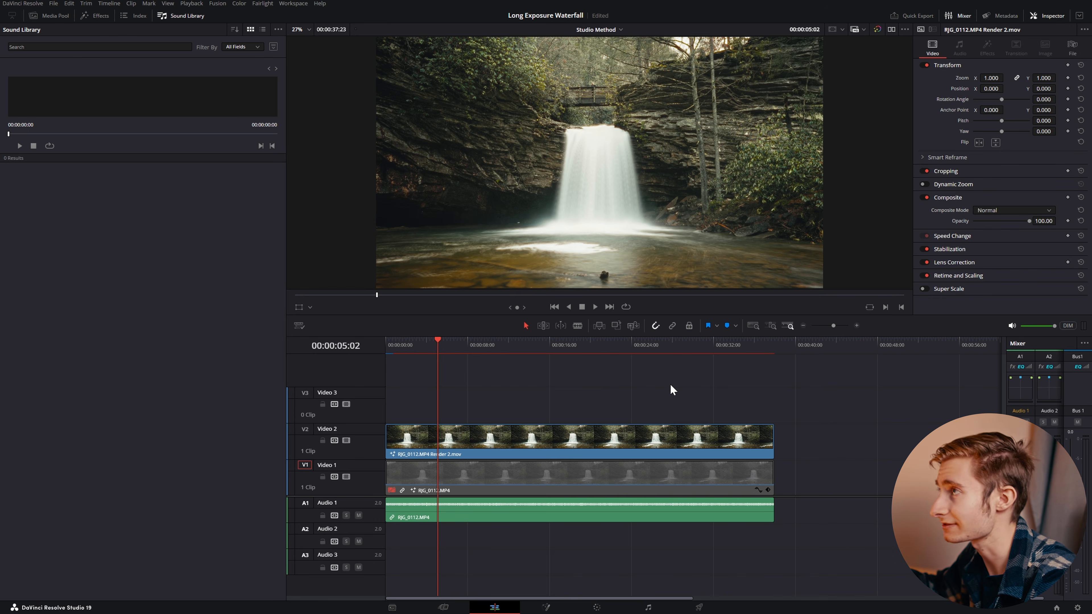
key("ctrl+s")
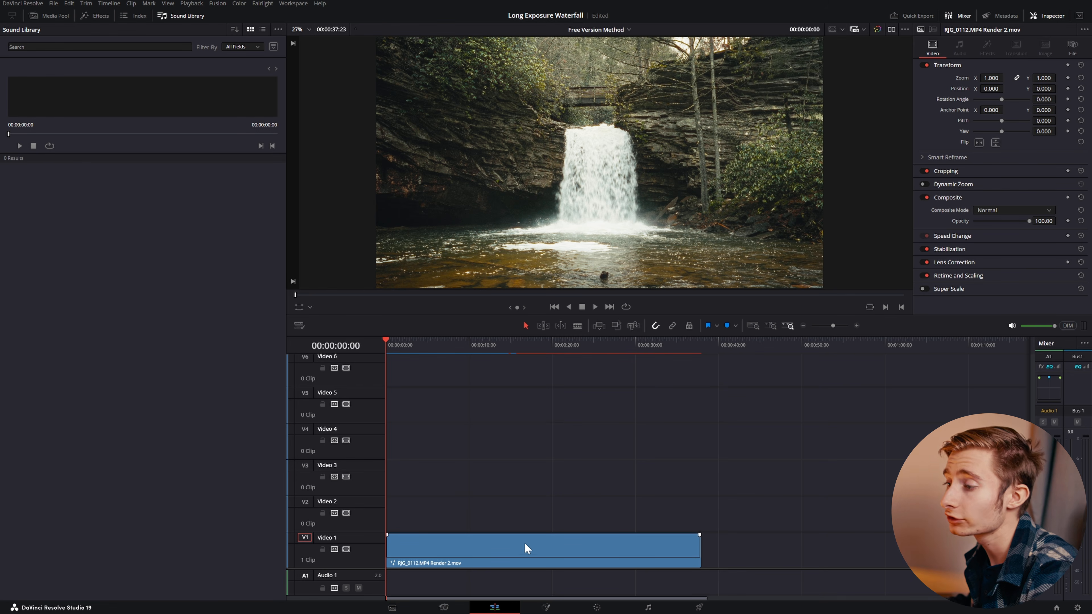
Open the rendered clip in Fusion, insert a Frame Average node between MediaIn1 and MediaOut1, and save the project.
left_click(546, 606)
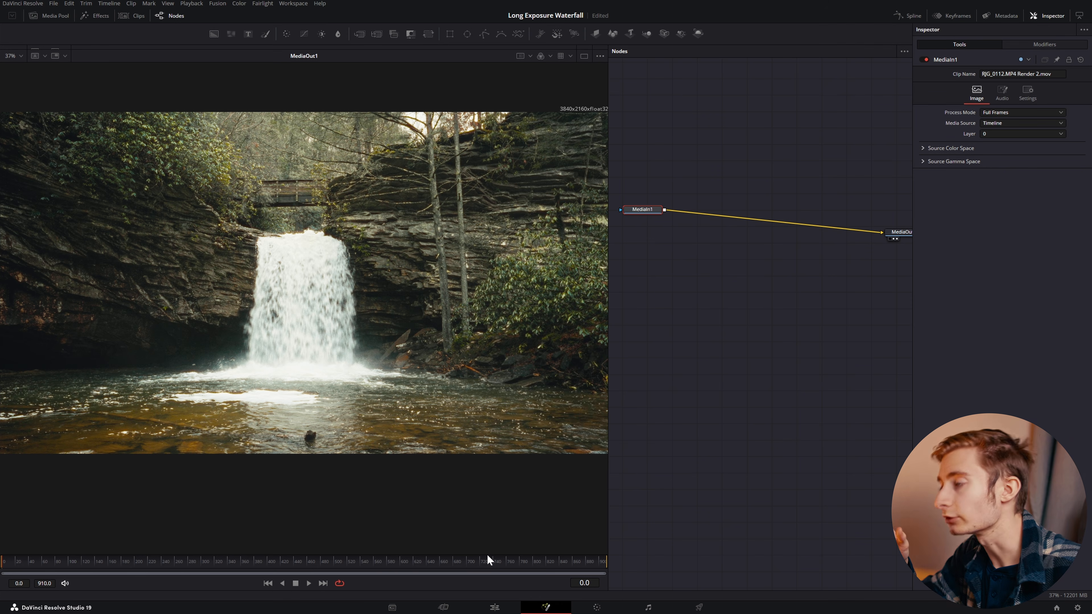
key("shift+space")
type("Motion")
type("frame")
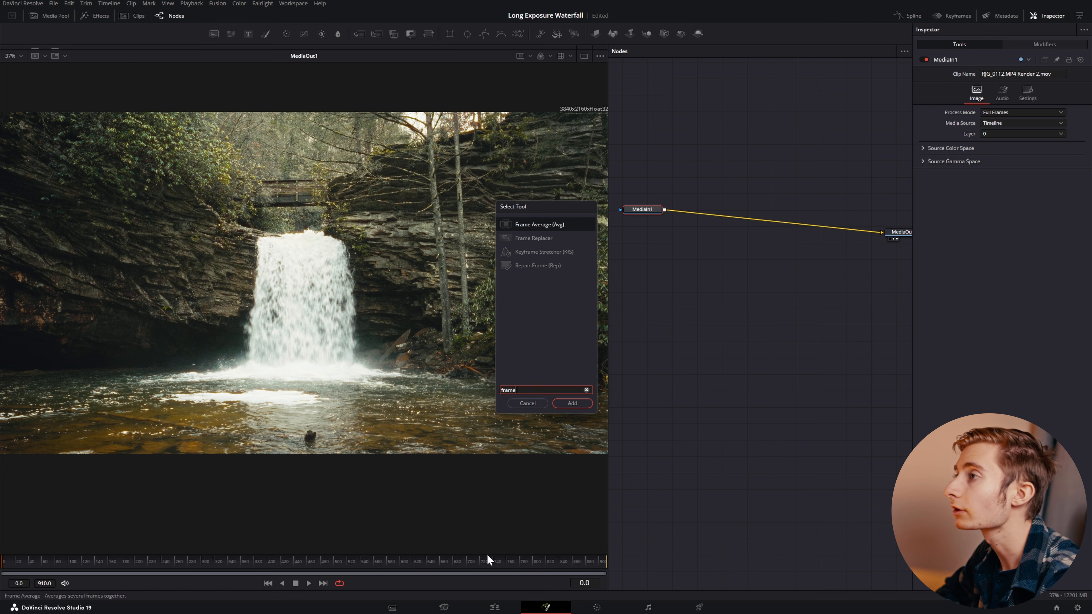
key("Return")
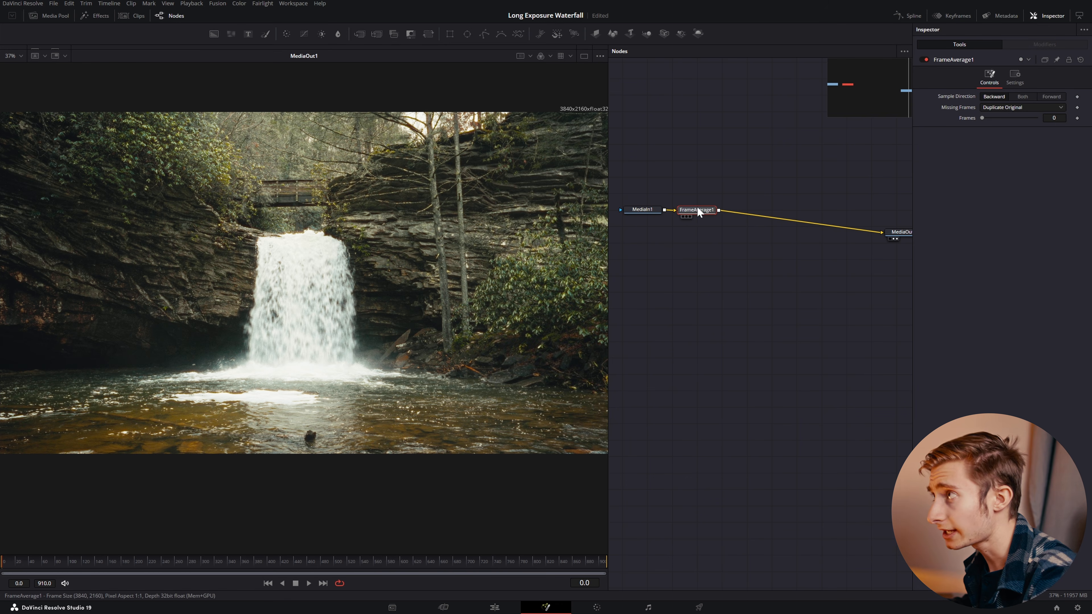
left_click_drag(697, 207, 747, 205)
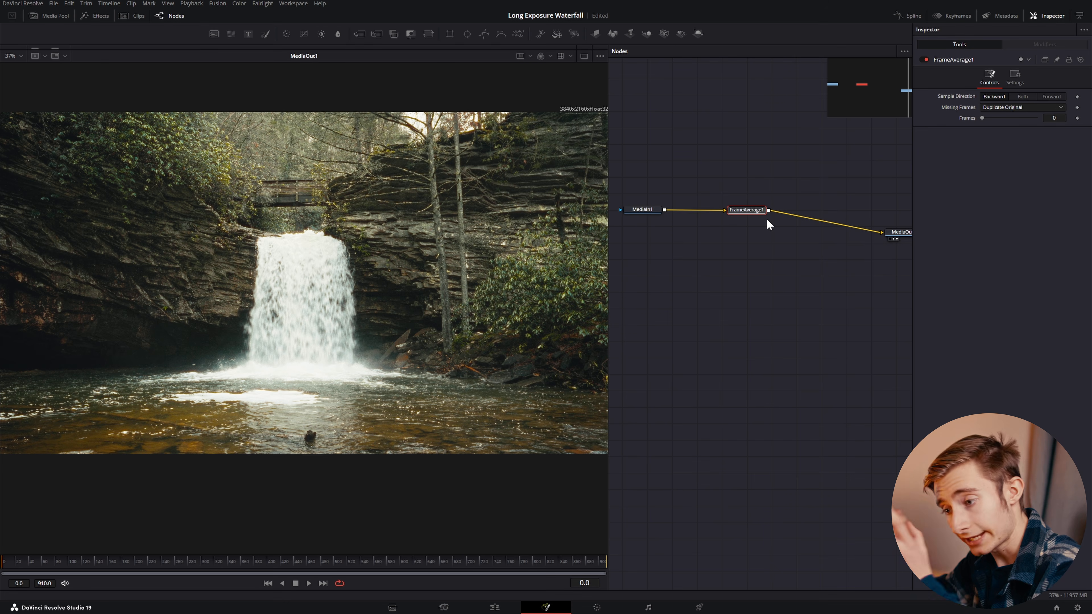
key("ctrl+s")
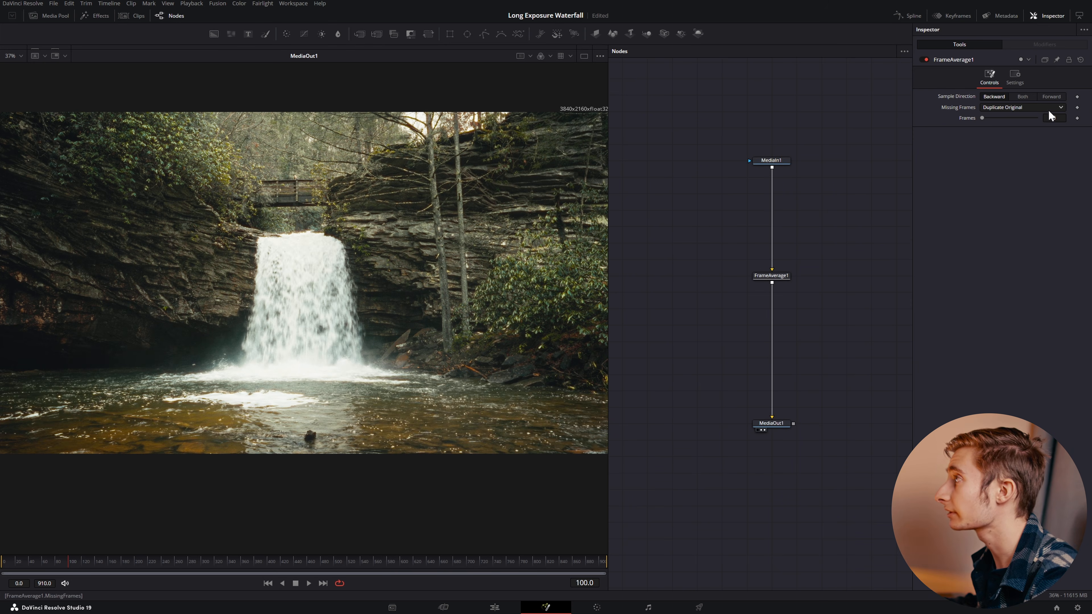
Set the FrameAverage1 node to average 30 frames.
left_click(1054, 117)
type("30")
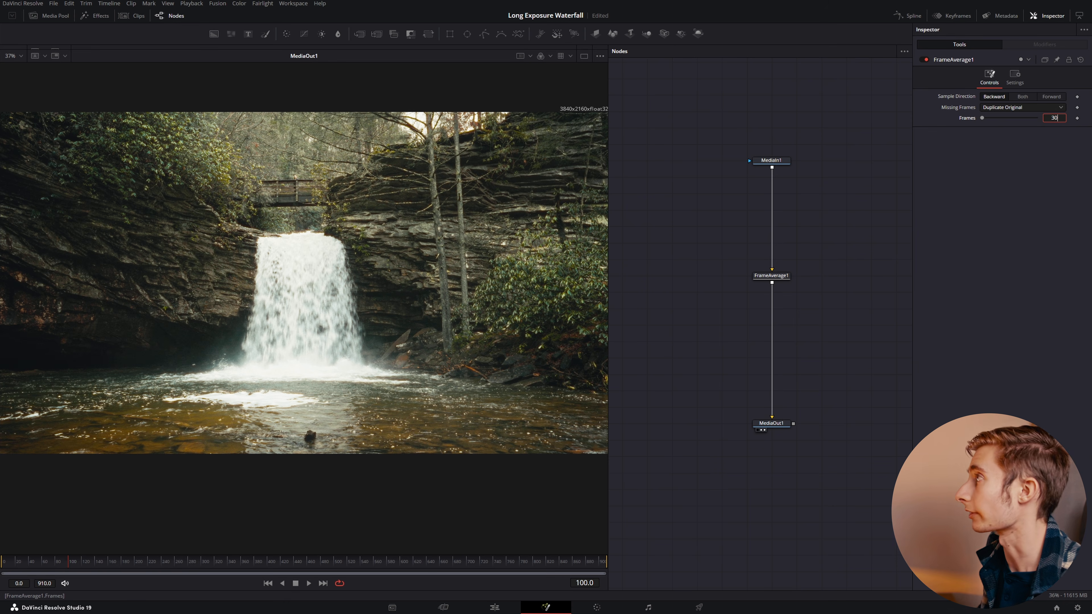
key("Return")
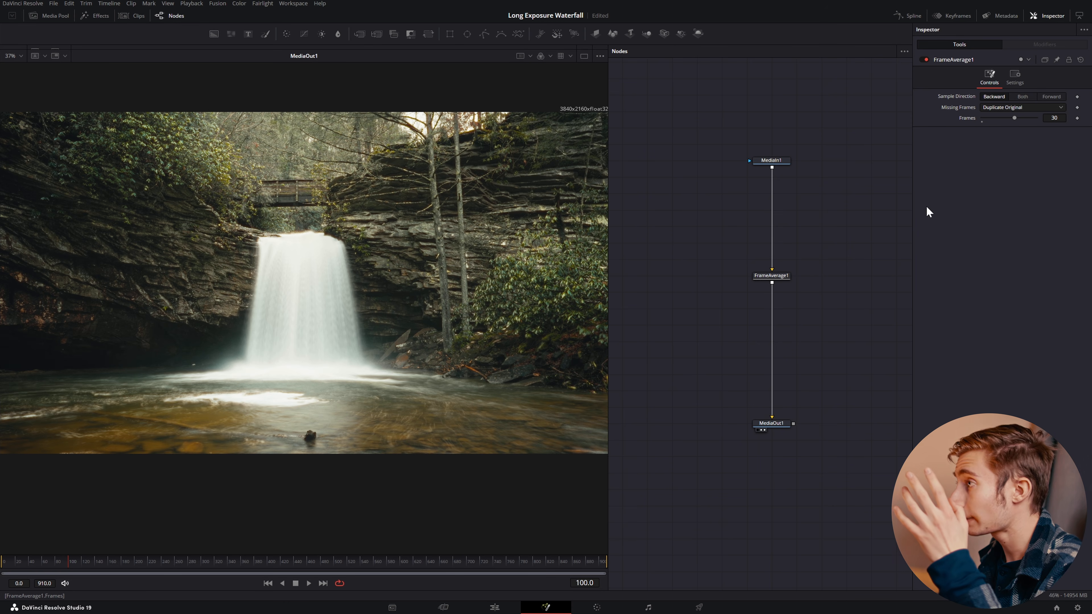
Branch FrameAverage1 off MediaIn1 and merge its output over the original MediaIn1 image, placing it beside the Merge node.
left_click_drag(773, 276, 649, 259)
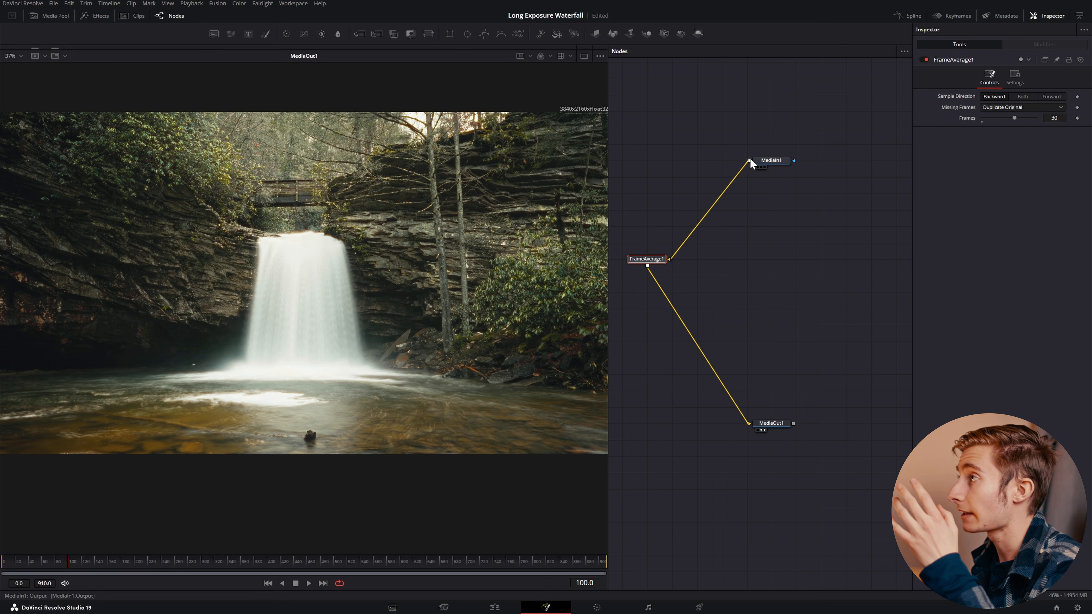
left_click_drag(750, 161, 685, 260)
left_click_drag(730, 260, 772, 252)
left_click_drag(749, 161, 771, 254)
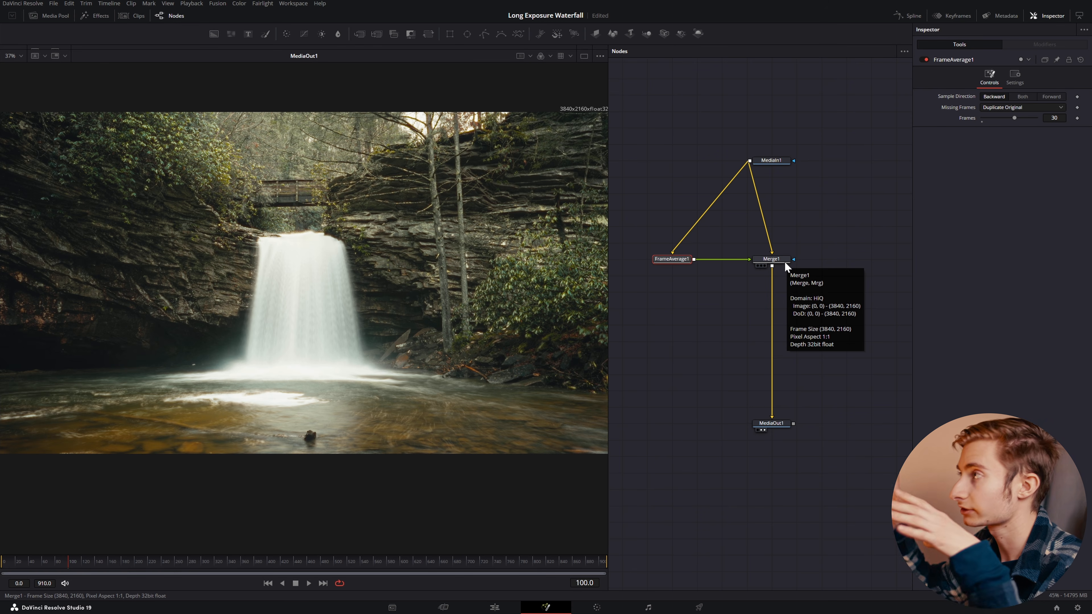
left_click(784, 260)
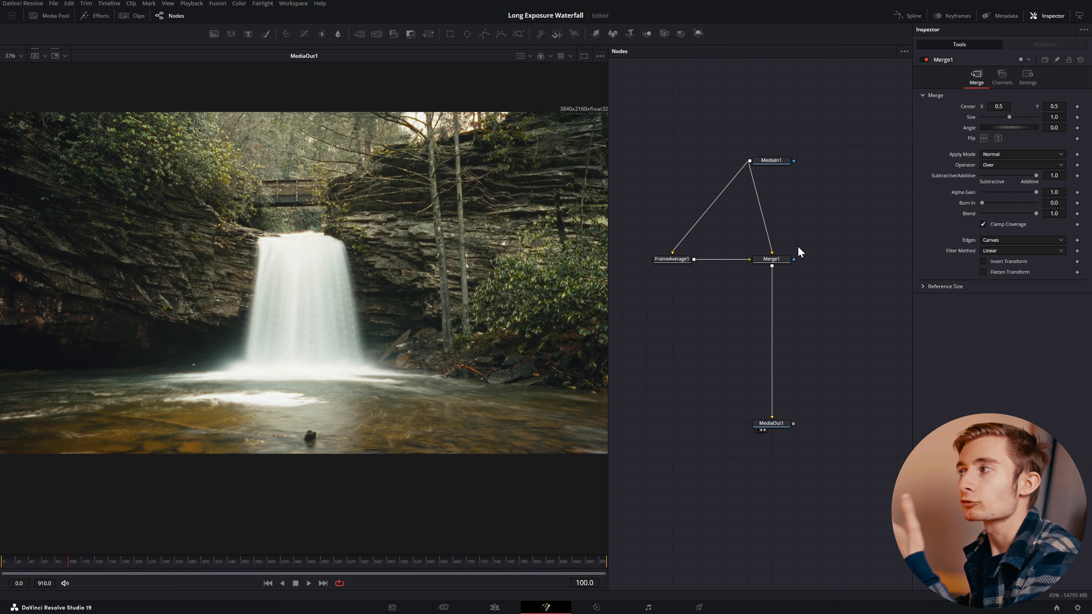
mouse_move(677, 259)
left_mouse_down()
mouse_move(662, 260)
mouse_move(698, 258)
left_mouse_up()
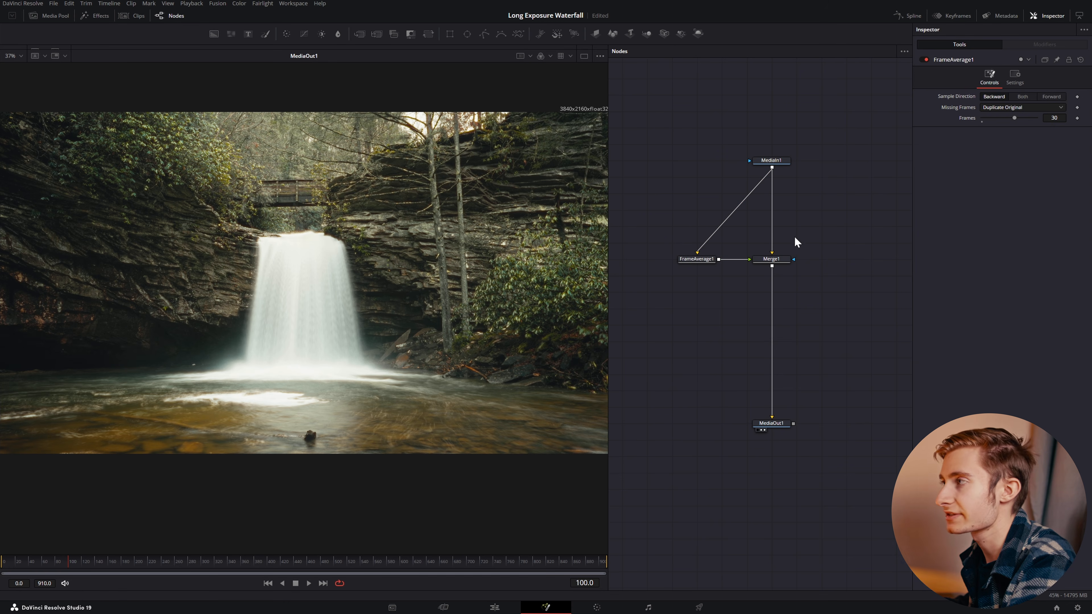
Add a Polygon mask to the Merge1 node.
left_click(782, 264)
left_click(786, 260)
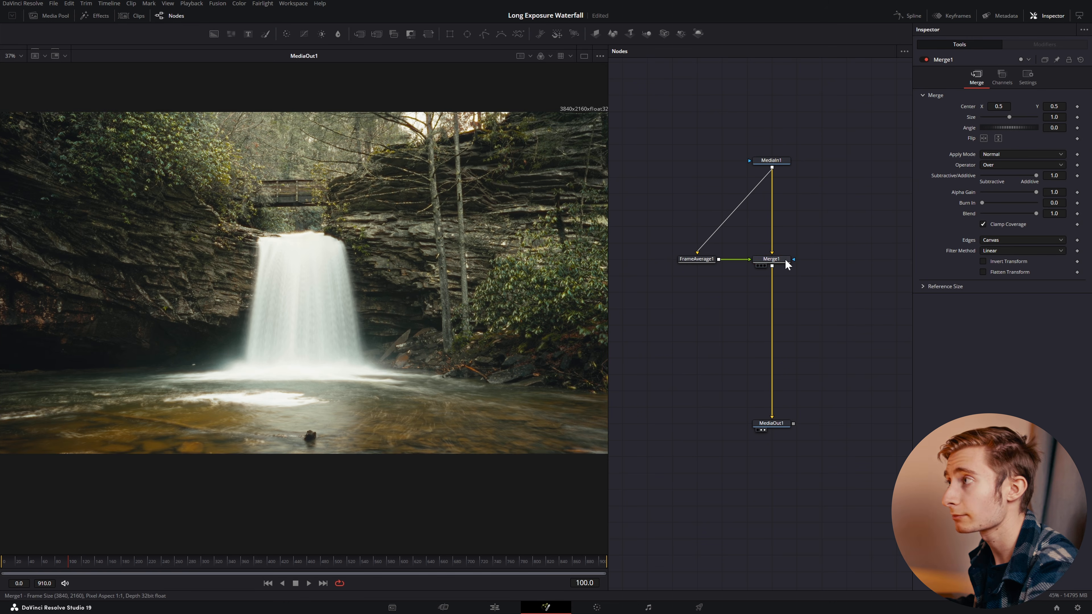
left_click(785, 261)
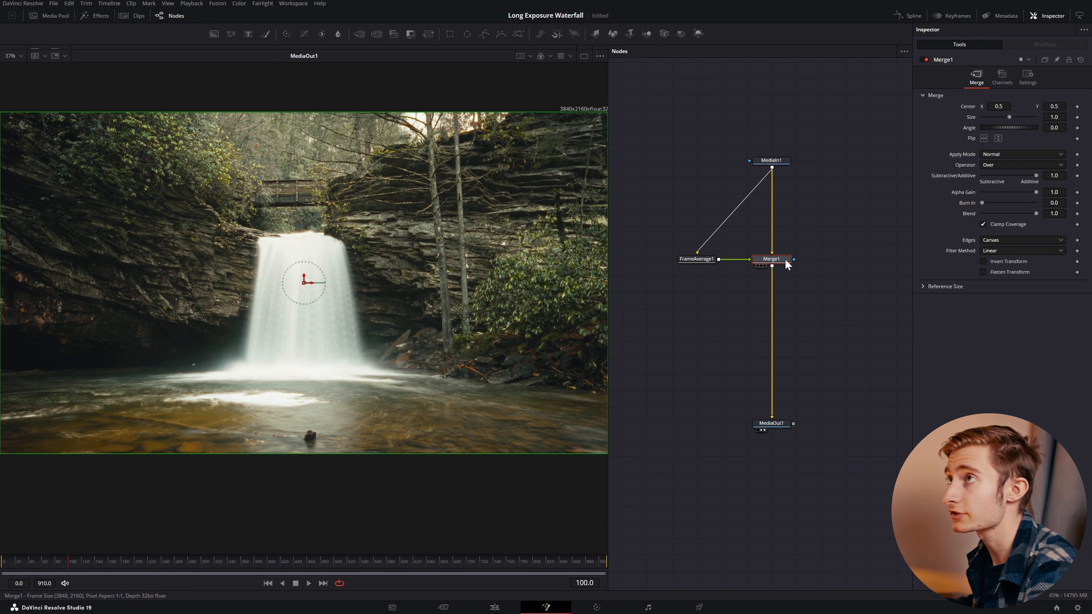
left_click_drag(484, 37, 771, 256)
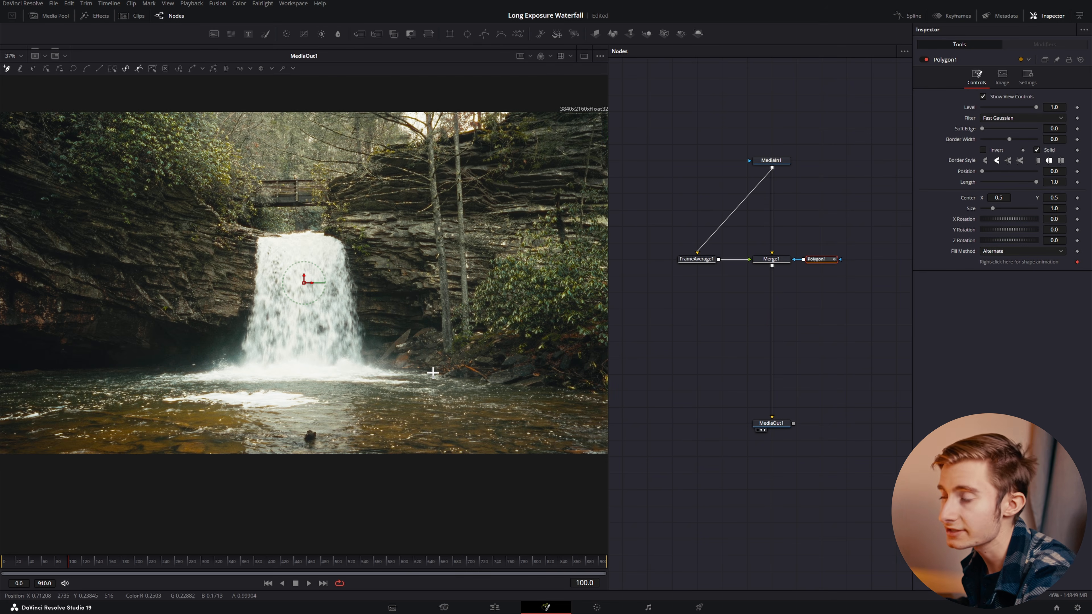
Draw a closed polygon mask around the waterfall and the pool below it, following the rock edges and extending beyond the image's lower edge.
left_click(442, 352)
left_click(395, 344)
left_click(374, 310)
left_click(367, 277)
left_click(355, 250)
left_click(350, 236)
left_click(316, 223)
left_click(270, 226)
left_click(249, 235)
left_click(237, 274)
left_click(232, 295)
left_click(183, 345)
left_click(103, 353)
left_click(37, 350)
left_click(4, 350)
scroll(4, 349, "down", 3)
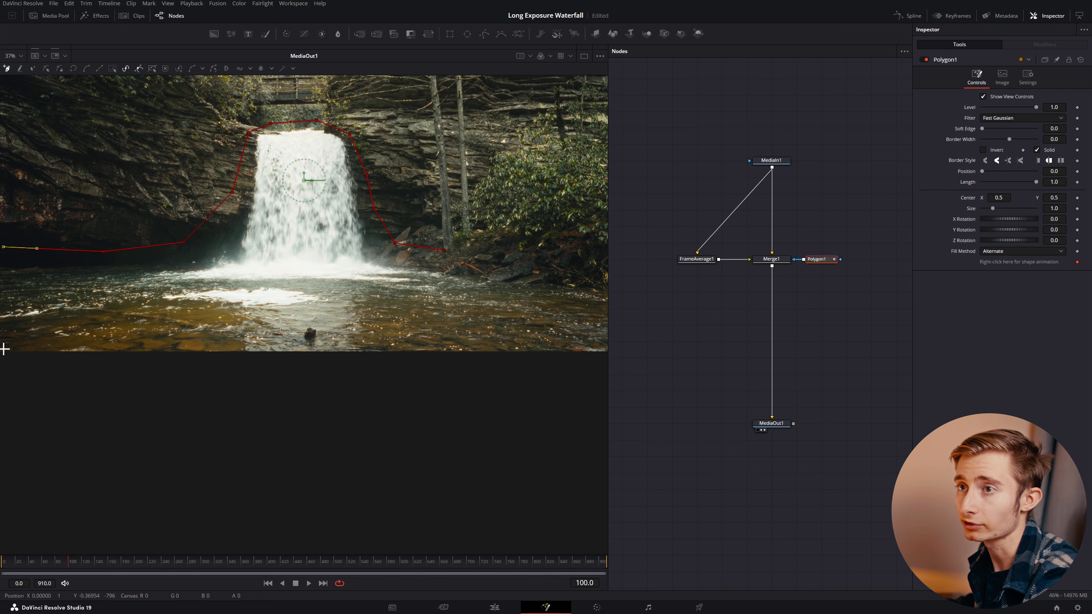
scroll(18, 329, "up", 3)
scroll(38, 328, "down", 2)
left_click(8, 326)
left_click(9, 355)
left_click(10, 370)
left_click(31, 397)
left_click(162, 403)
left_click(377, 397)
left_click(383, 362)
left_click(355, 341)
left_click(306, 334)
left_click(246, 328)
Disconnect the polygon mask from Merge1 to compare the bridge area, reconnect it to Merge1, and save the project.
scroll(148, 274, "up", 3)
scroll(214, 216, "up", 3)
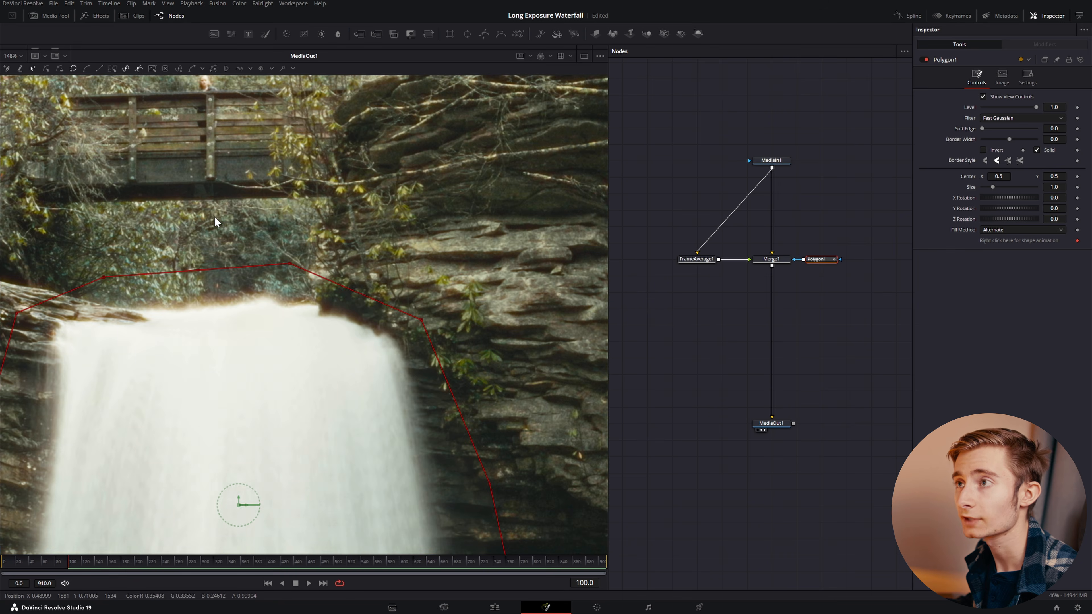
scroll(214, 216, "down", 2)
left_click_drag(816, 259, 188, 148)
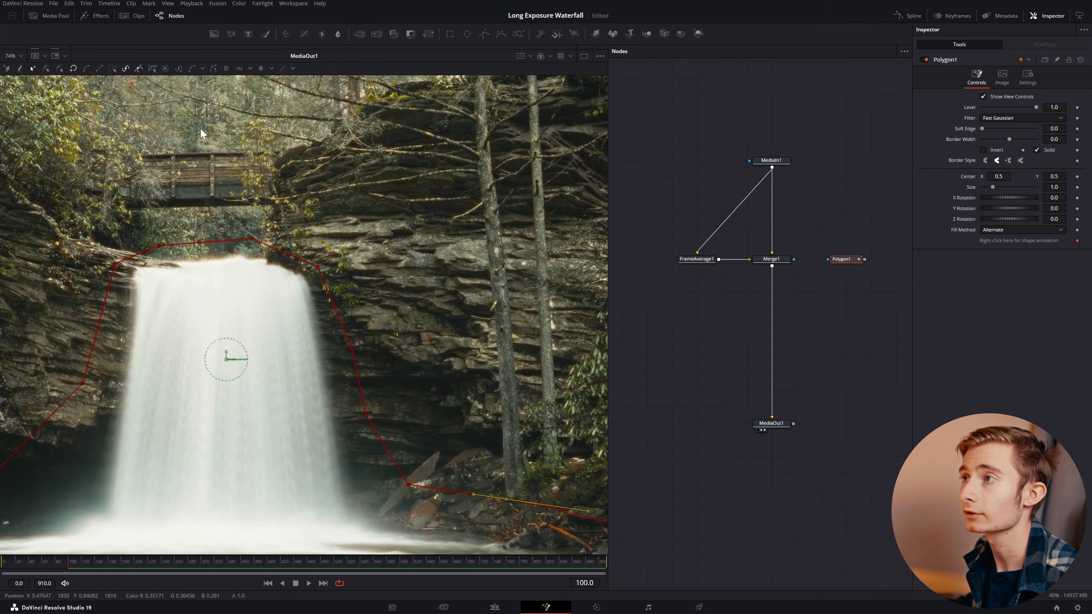
left_click_drag(861, 259, 780, 263)
left_click(817, 242)
key("ctrl+s")
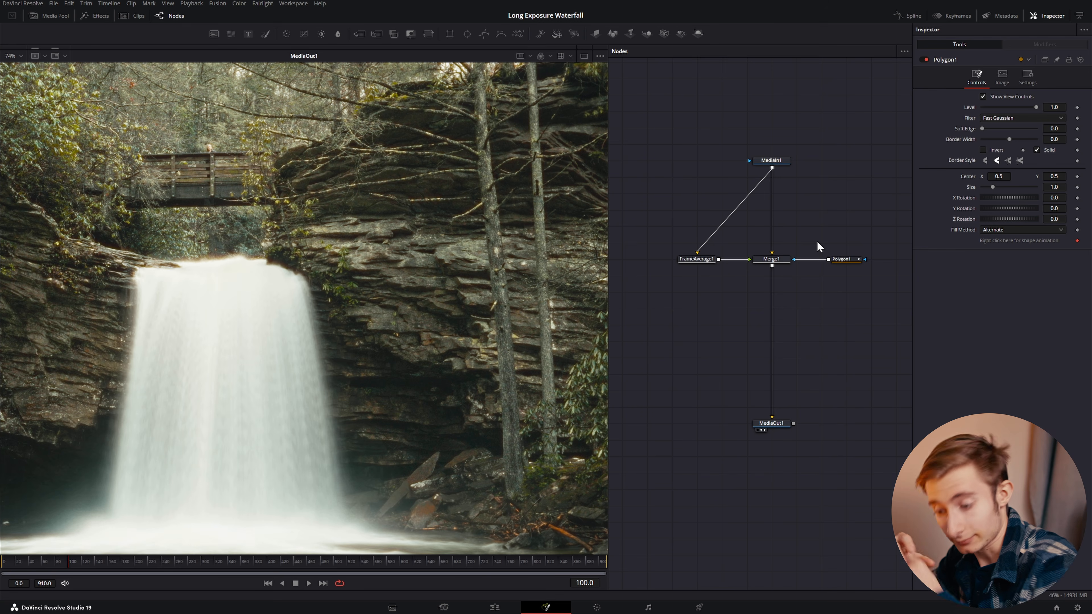
Play the masked composition briefly from frame 100, stop playback, and select the FrameAverage1 node.
key("space")
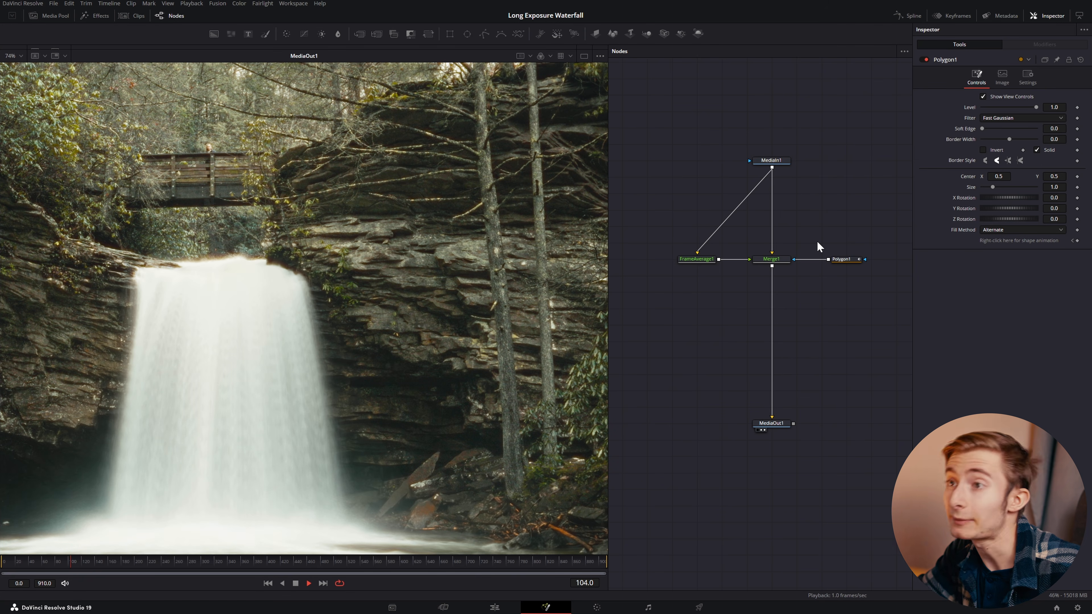
key("space")
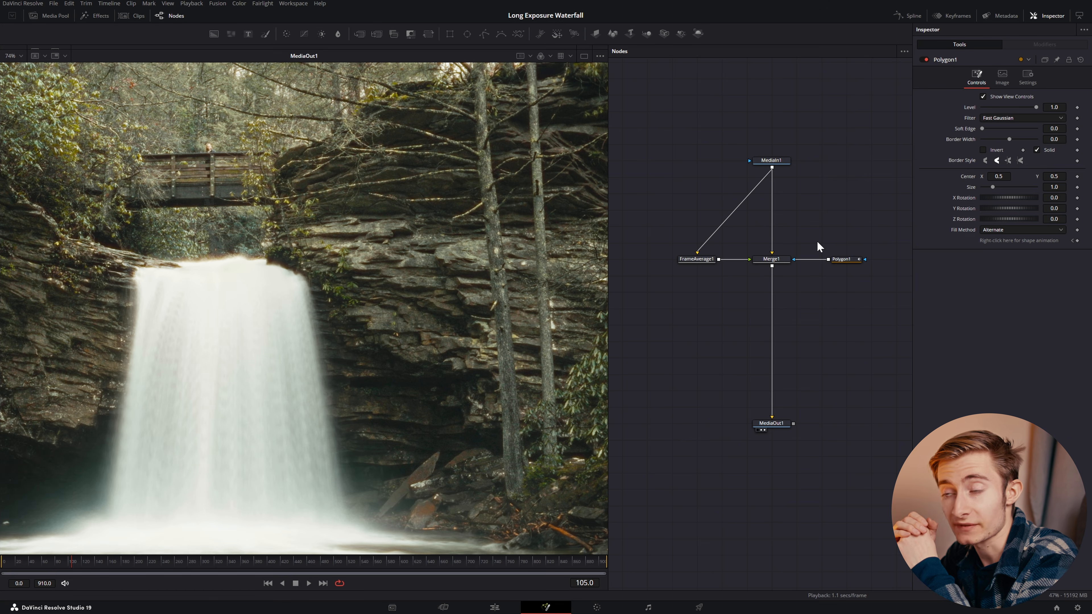
left_click(696, 258)
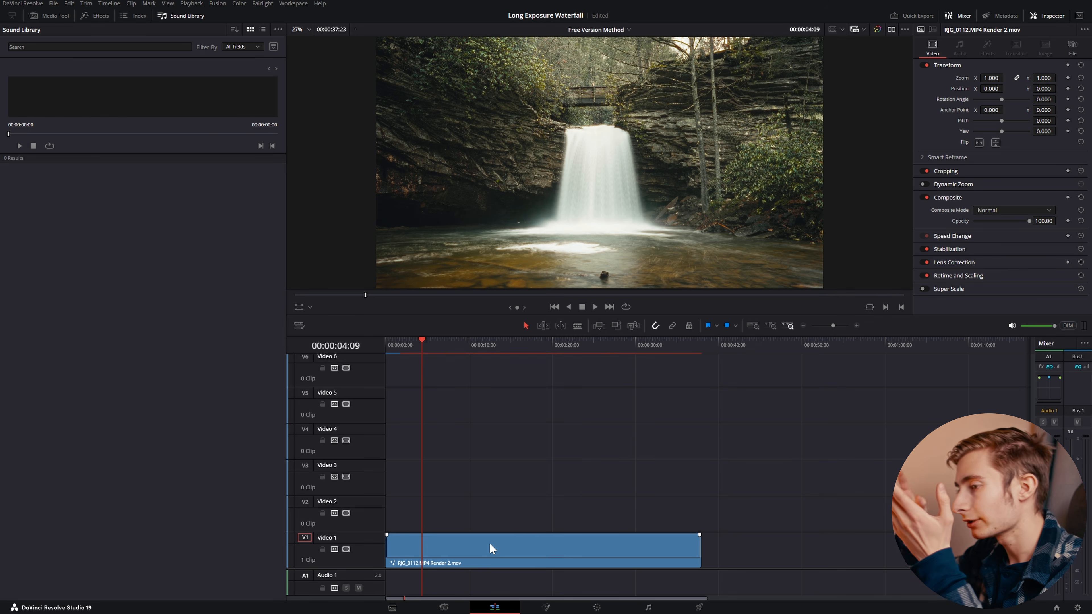
Duplicate the rendered clip onto Video 2 and delete FrameAverage1, Merge1 and Polygon1 from the Video 1 clip's Fusion composition.
left_click_drag(489, 544, 489, 501)
left_click(513, 554)
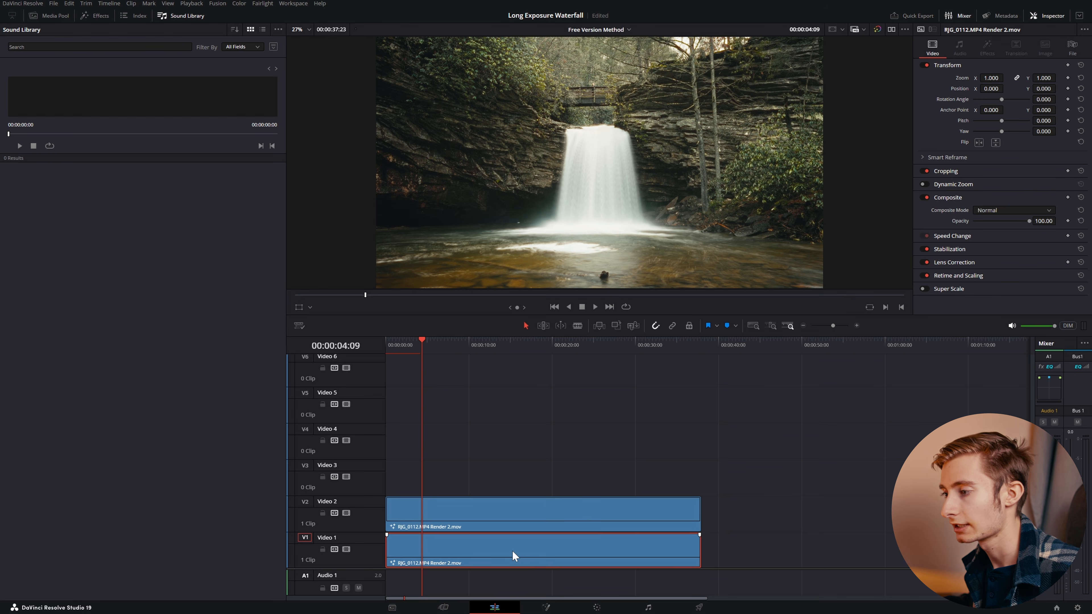
right_click(536, 568)
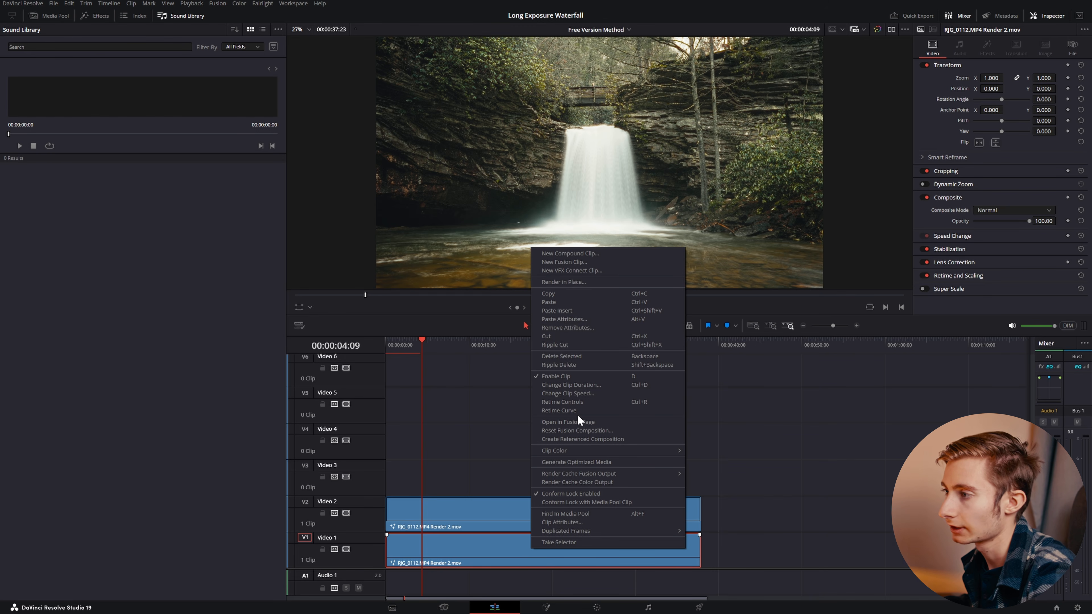
left_click(630, 423)
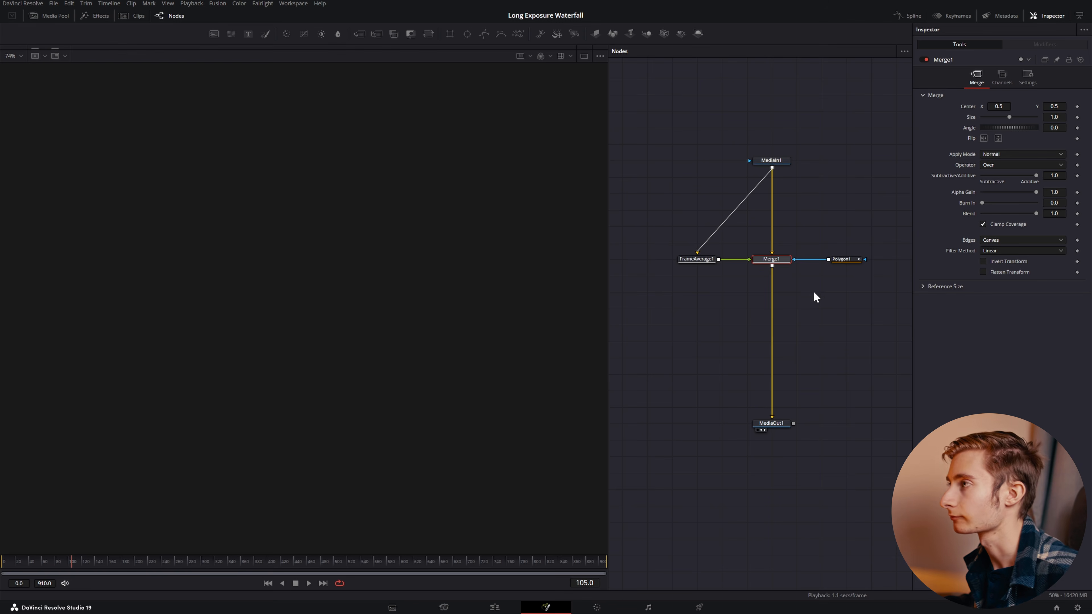
key("Delete")
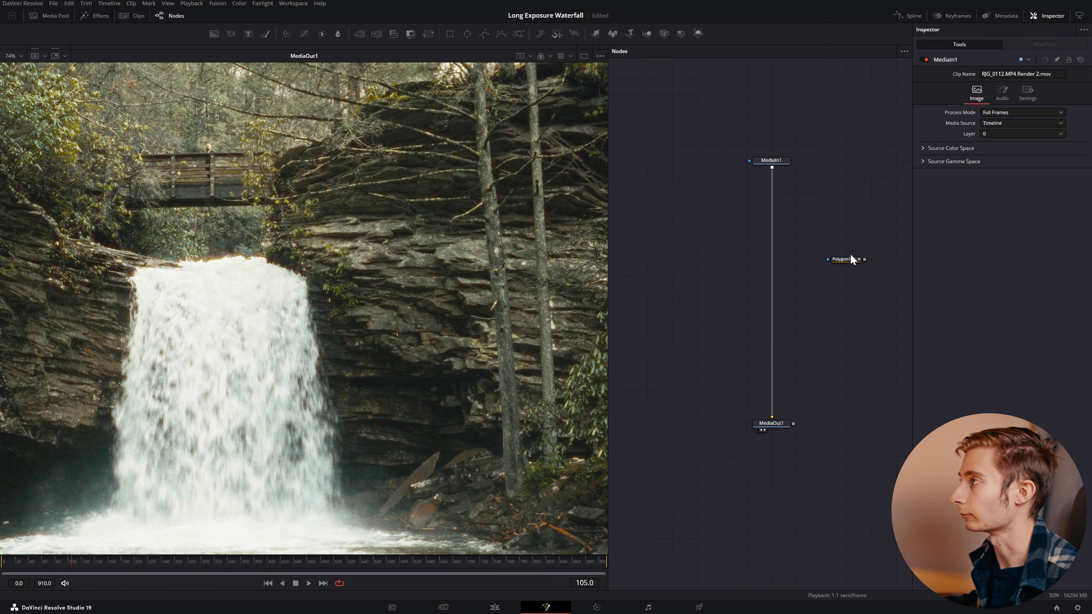
left_click(844, 260)
key("Delete")
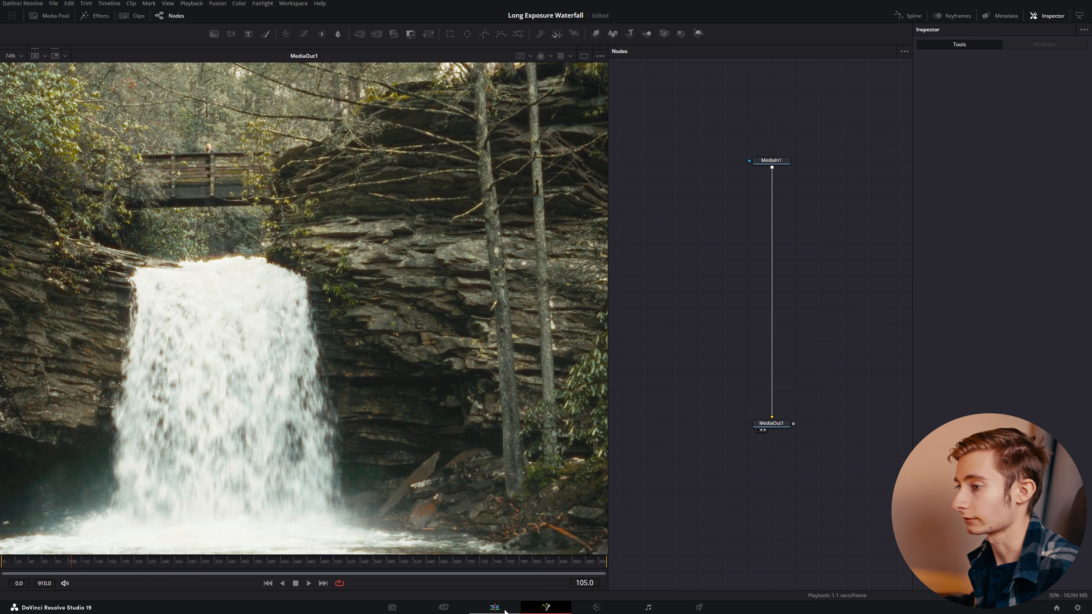
Add a fade-in up to the playhead and a shorter fade-out to the Video 2 clip, and check the fade-in.
left_click(494, 608)
left_click(454, 473)
left_click_drag(386, 498, 423, 499)
left_click_drag(699, 498, 673, 498)
left_click_drag(401, 339, 357, 345)
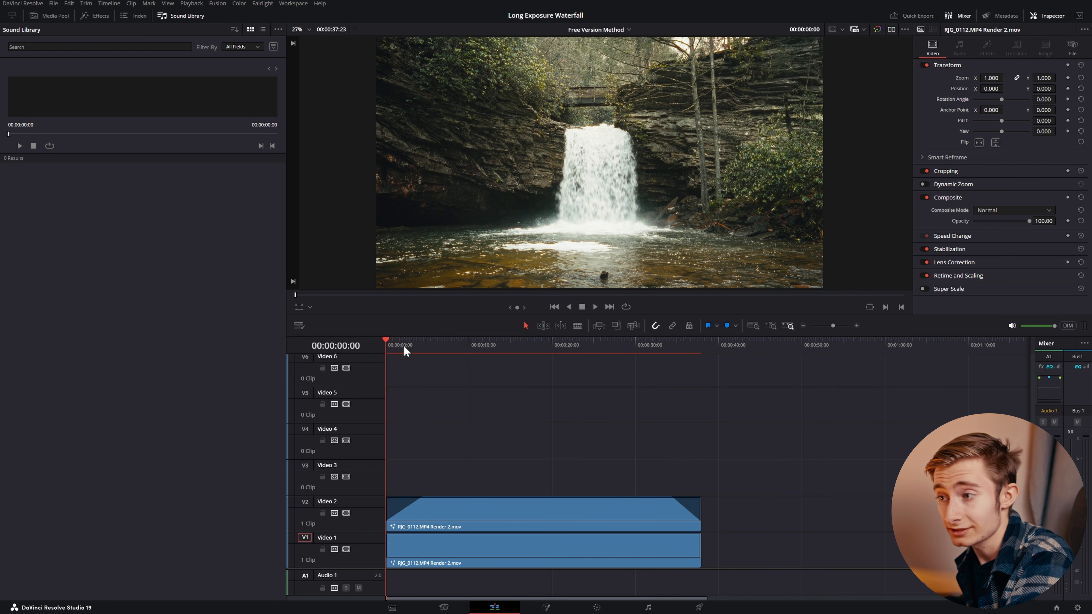
left_click(429, 344)
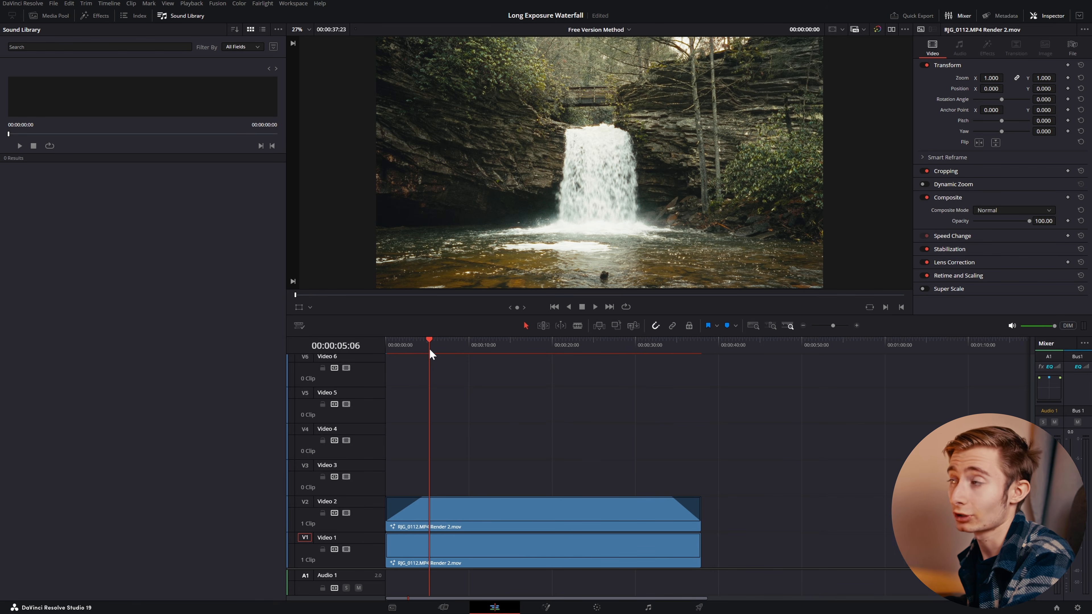